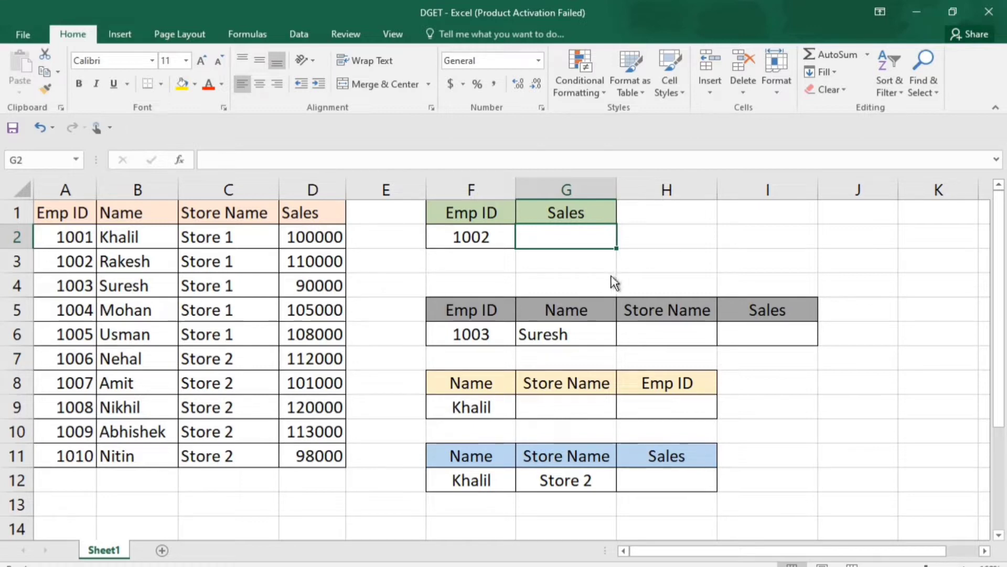
# - Try extending the VLOOKUP formula in G6 across to I6, and clear cells G6:I6
pyautogui.click(598, 337)
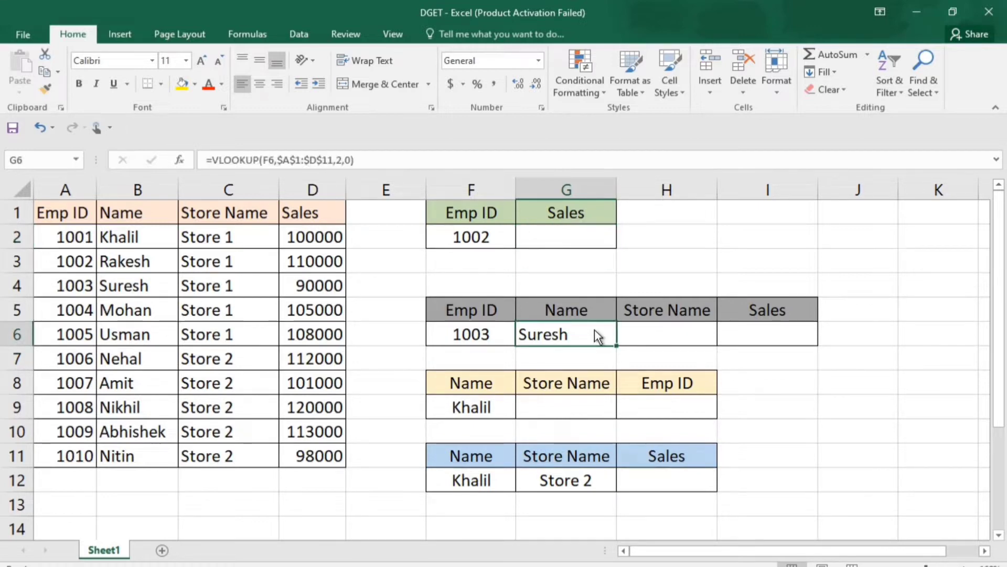
pyautogui.doubleClick(593, 345)
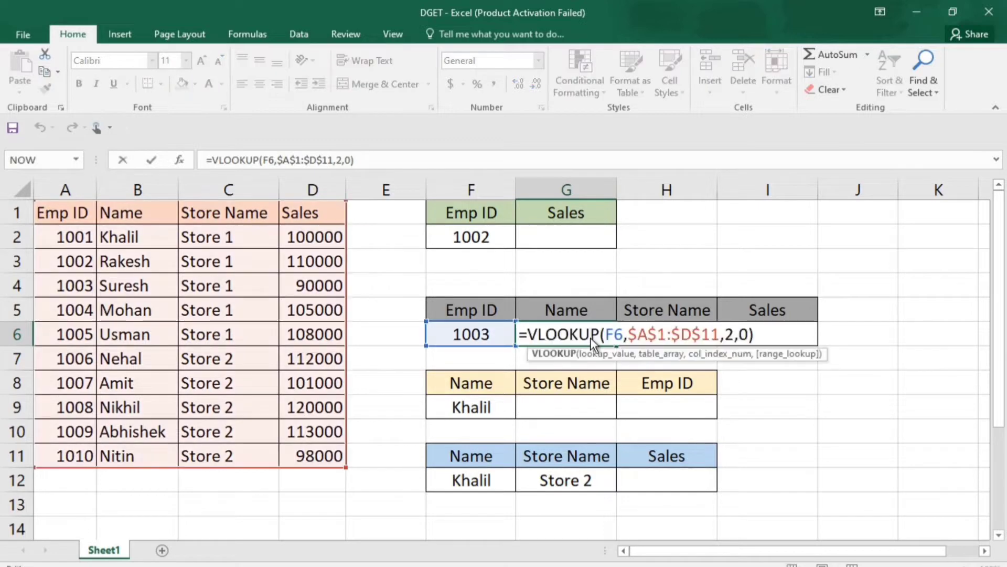
pyautogui.press('Escape')
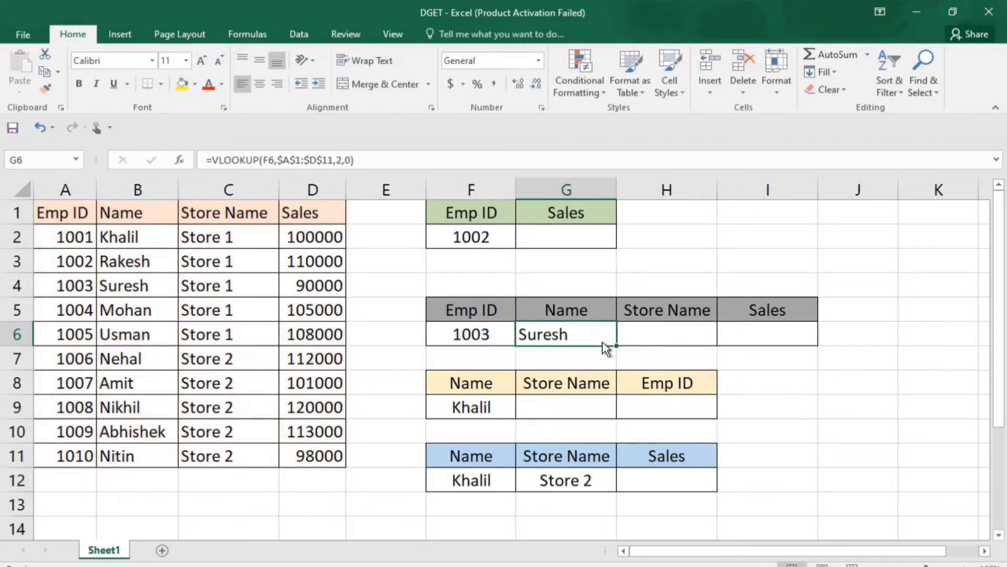
pyautogui.moveTo(617, 346); pyautogui.dragTo(779, 336)
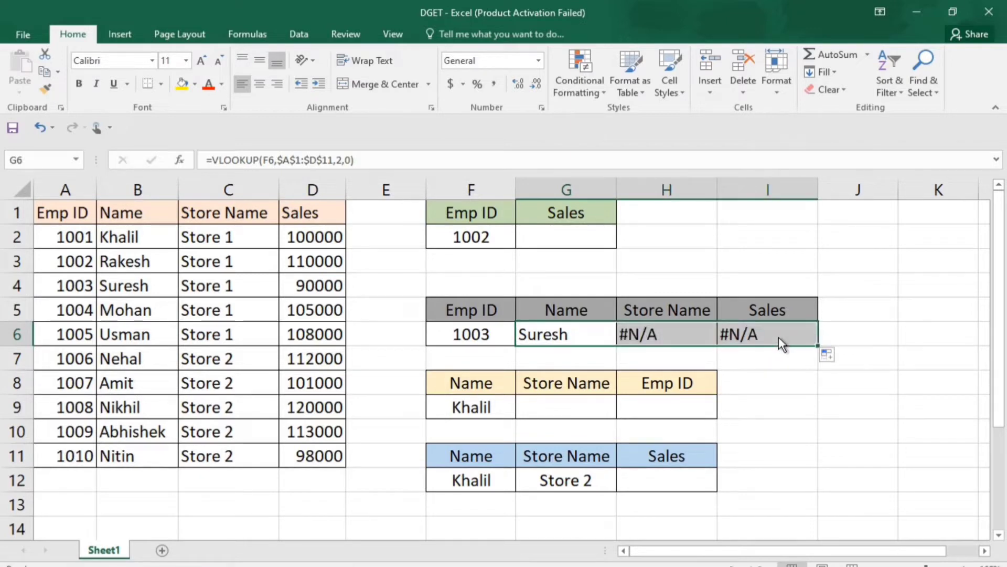
pyautogui.press('Delete')
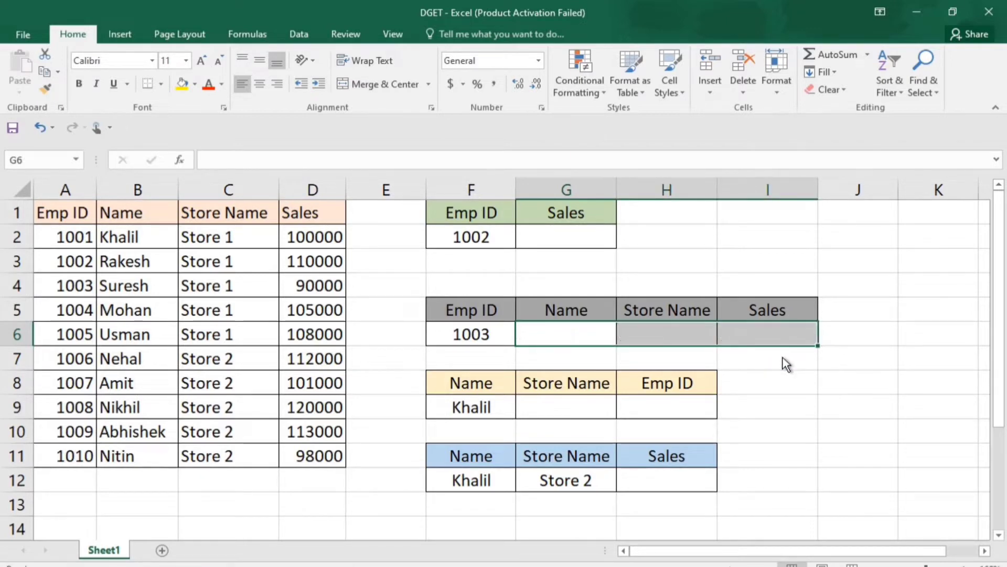
pyautogui.click(507, 285)
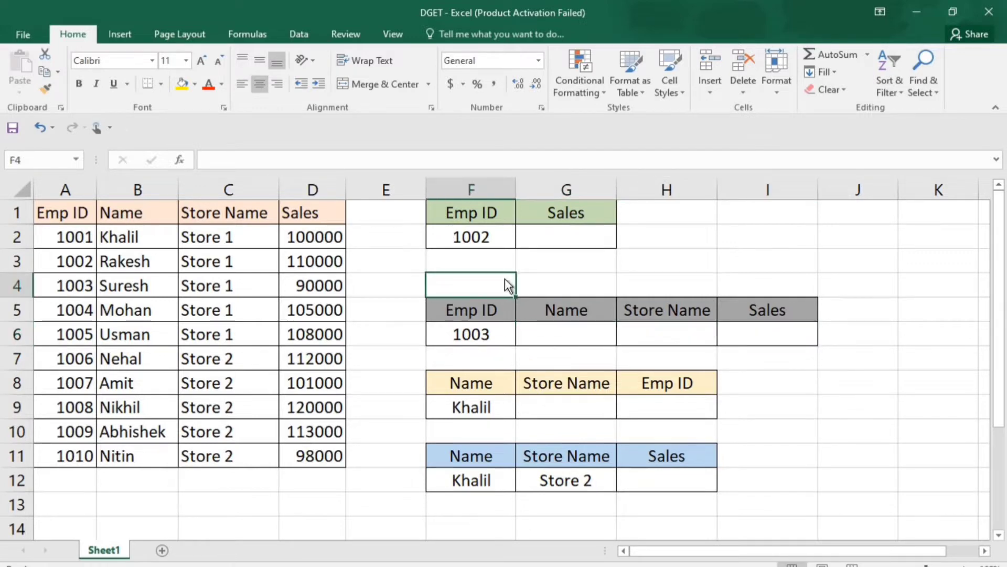
# - Begin a DGET formula in G2 with the employee table A1:D11, headers included, as its database
pyautogui.click(536, 247)
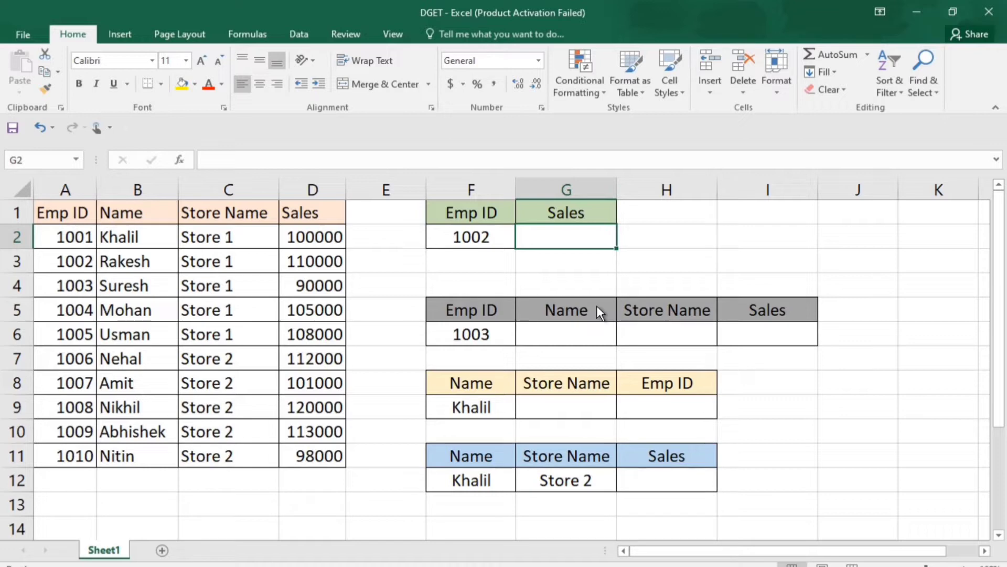
pyautogui.write('=')
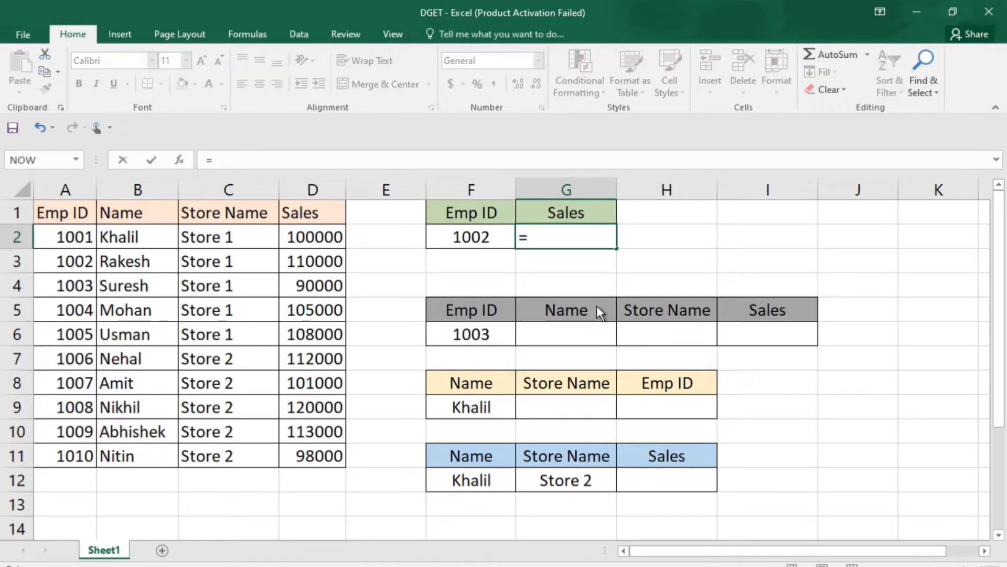
pyautogui.write('dget')
pyautogui.press('Tab')
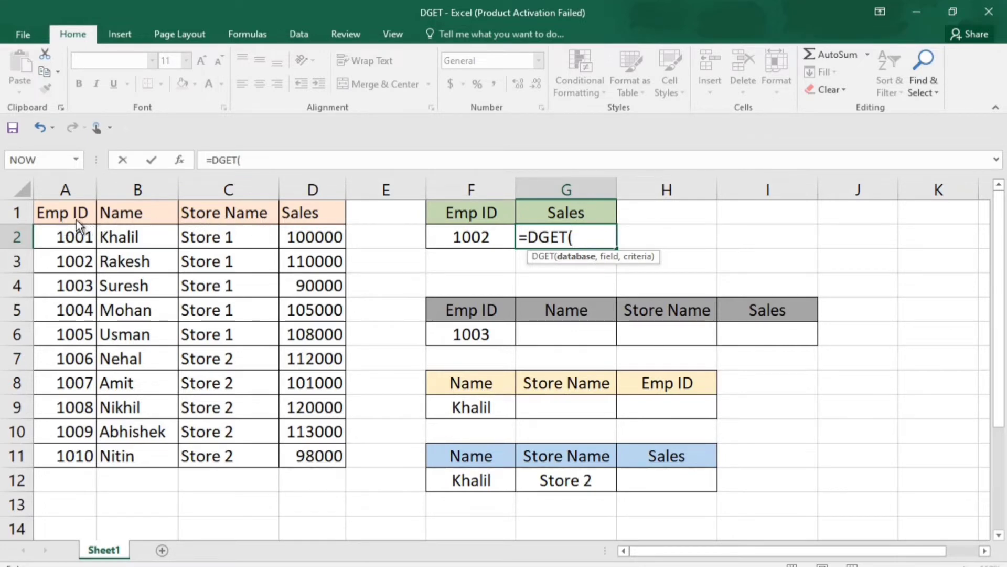
pyautogui.moveTo(73, 216); pyautogui.dragTo(307, 449)
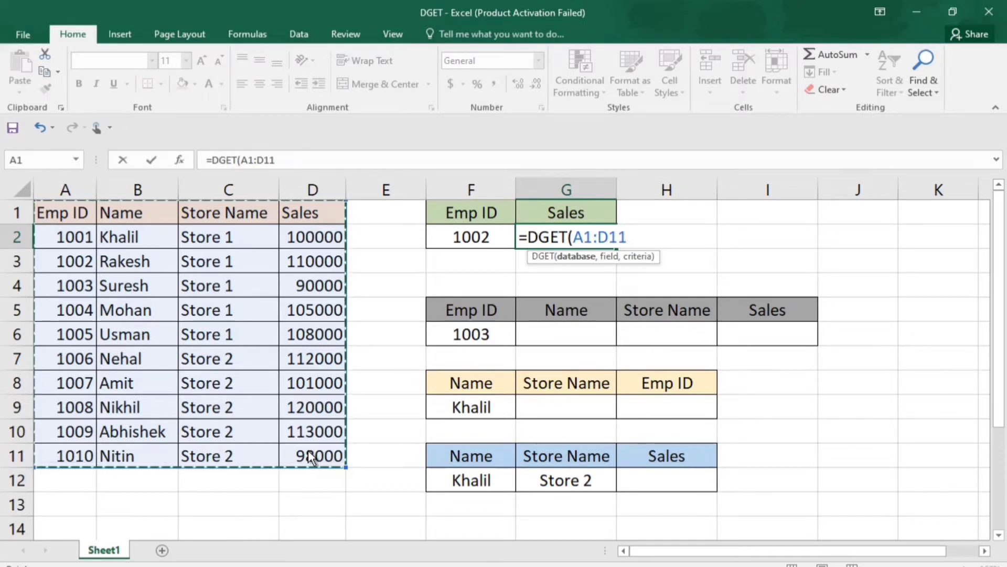
pyautogui.write(',')
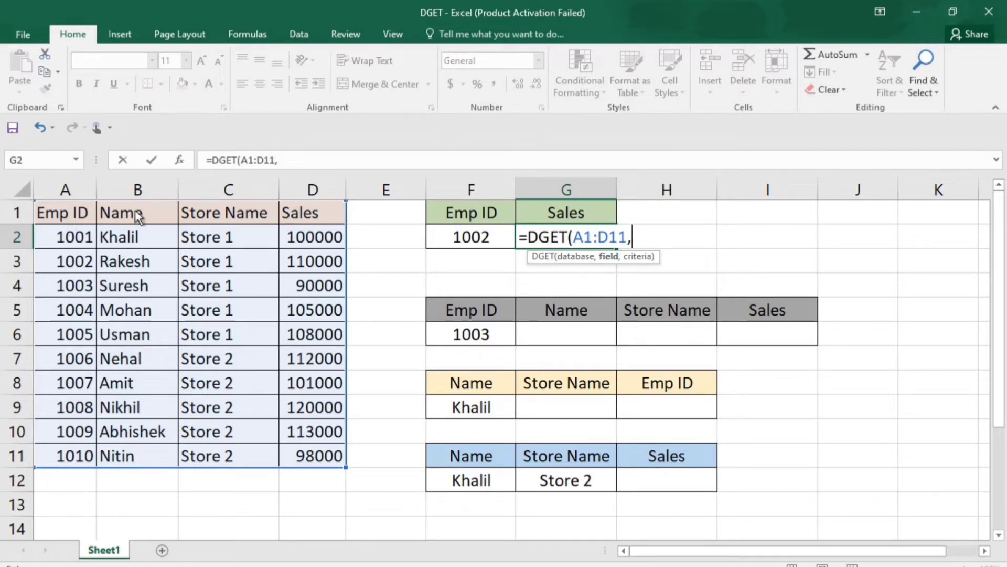
pyautogui.click(310, 218)
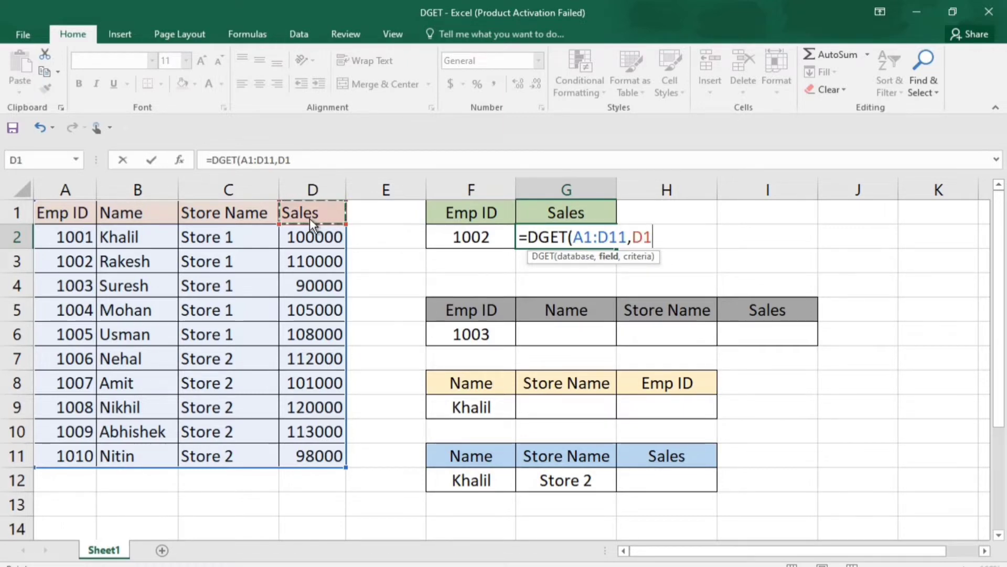
pyautogui.press('BackSpace')
pyautogui.press('BackSpace')
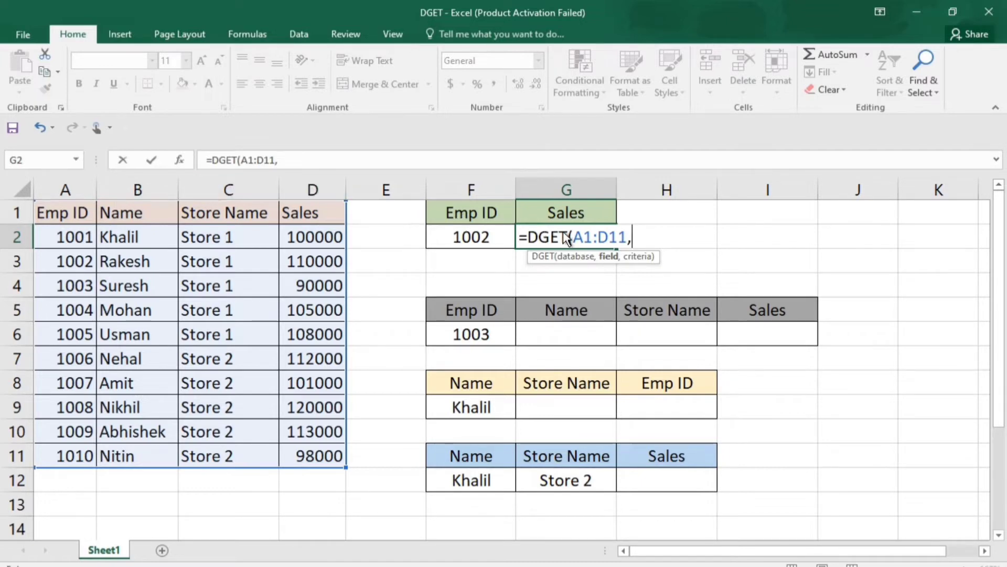
pyautogui.write('4')
pyautogui.press('BackSpace')
# - Complete the DGET formula in G2 with the field "Sales" and criteria range F1:F2, and check the result against row 3
pyautogui.write('"Sales')
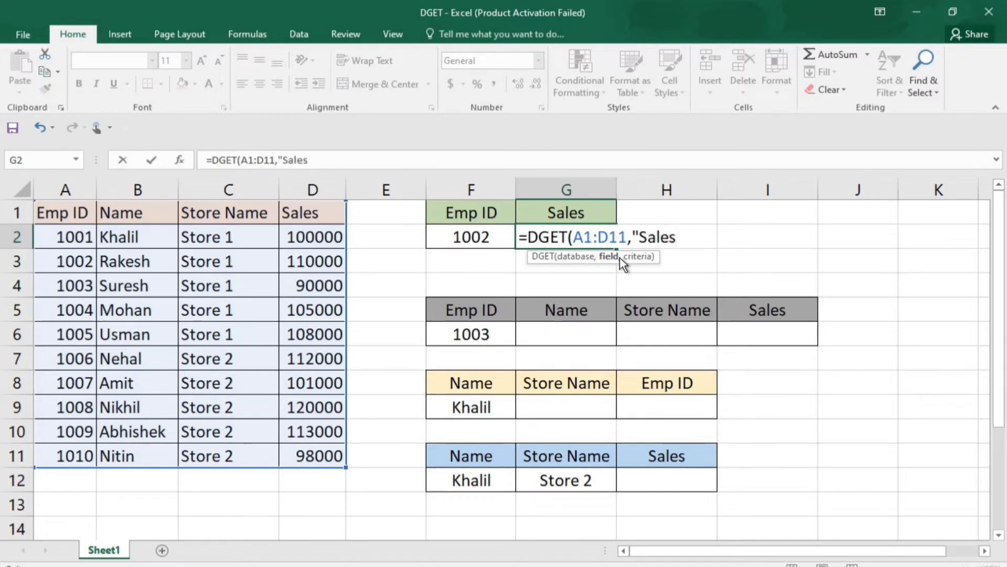
pyautogui.write('"')
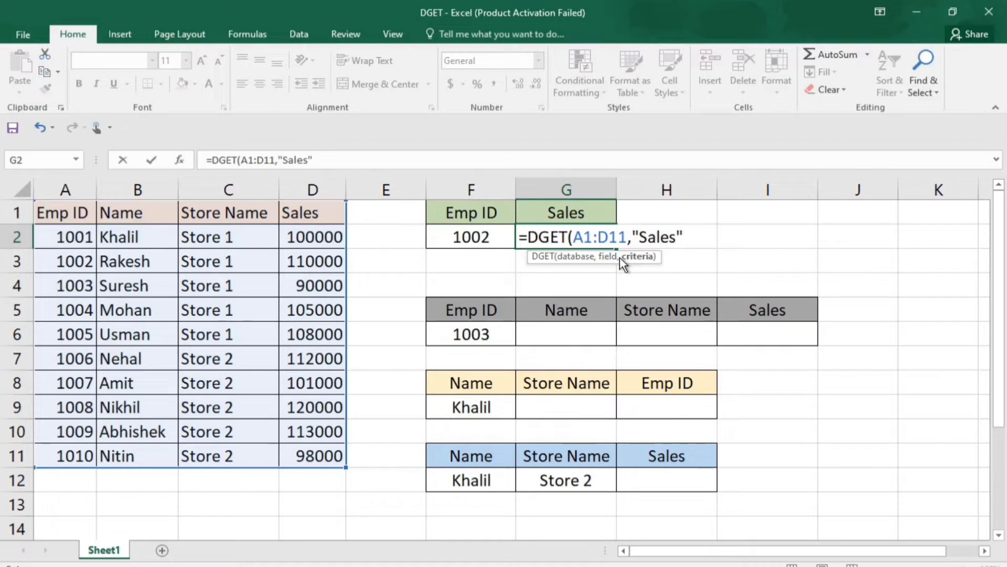
pyautogui.write(',')
pyautogui.click(483, 242)
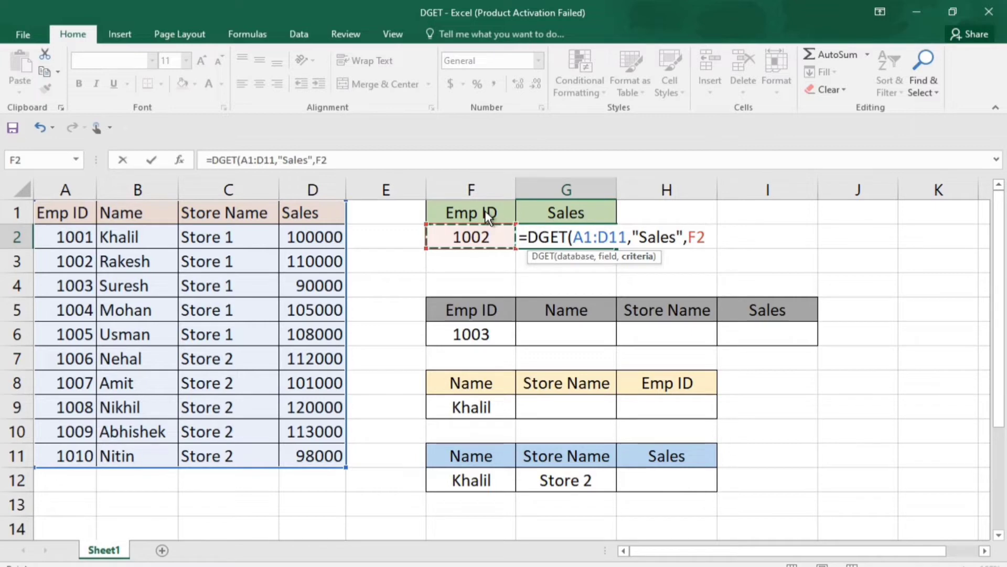
pyautogui.moveTo(484, 210); pyautogui.dragTo(486, 228)
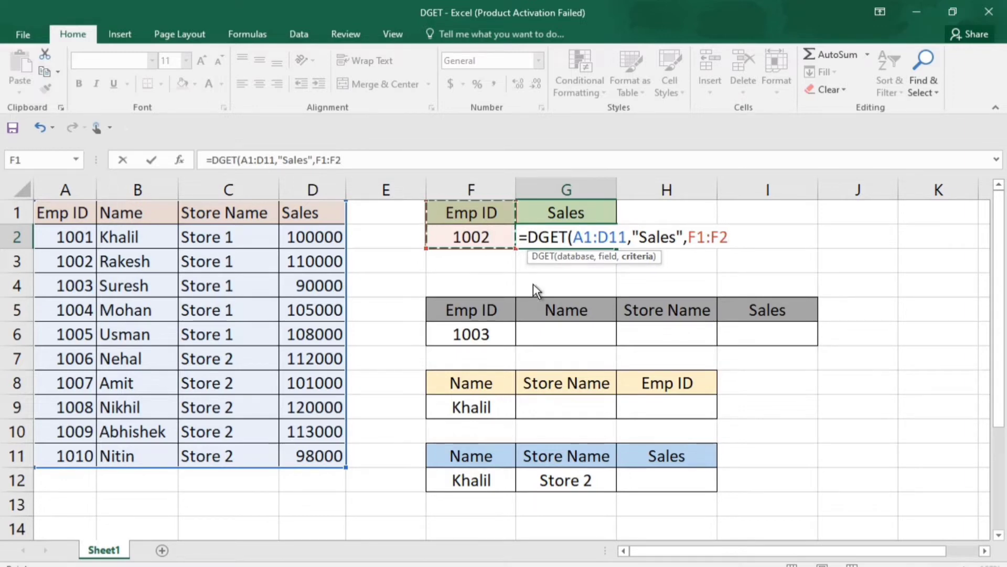
pyautogui.write(')')
pyautogui.press('Return')
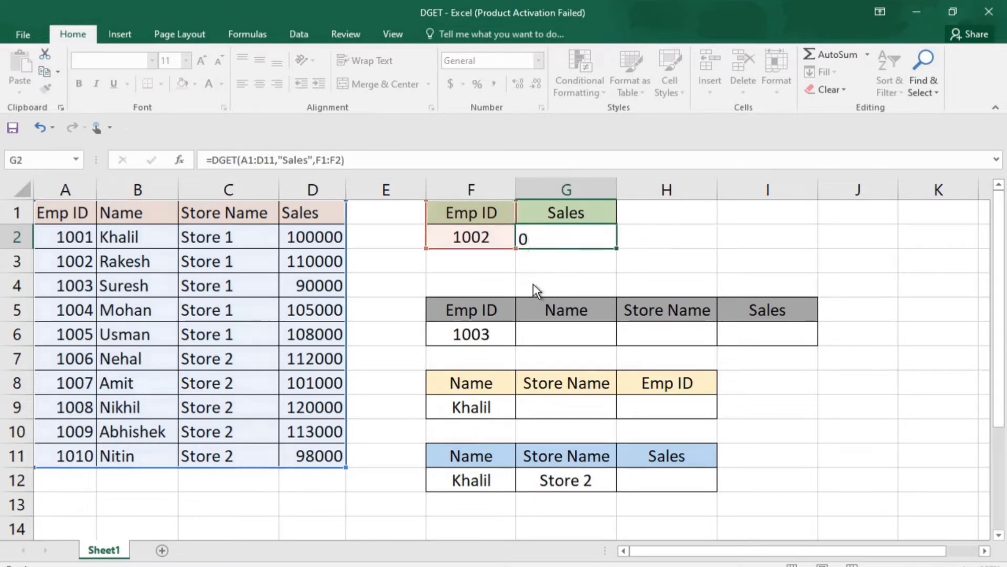
pyautogui.click(590, 239)
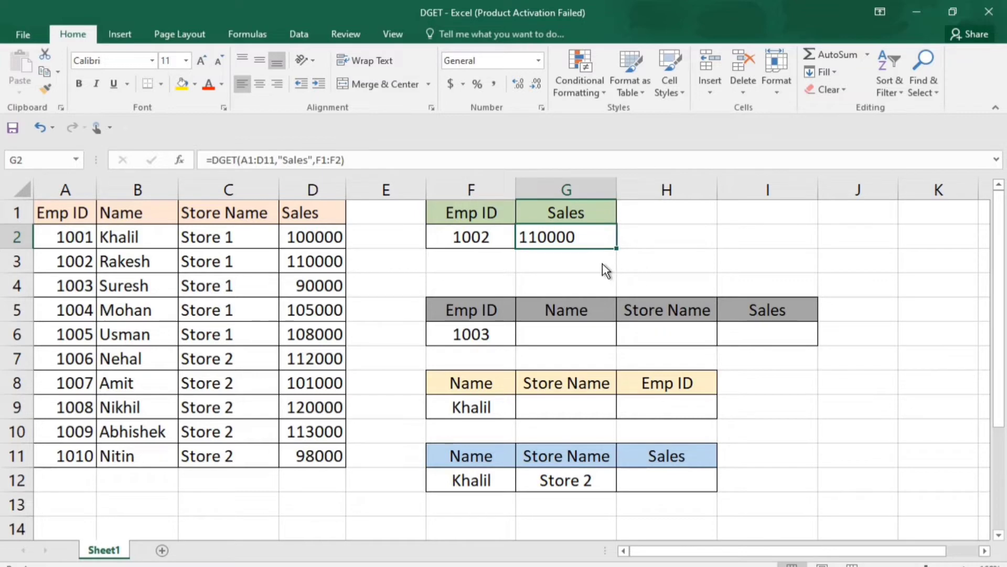
pyautogui.click(20, 260)
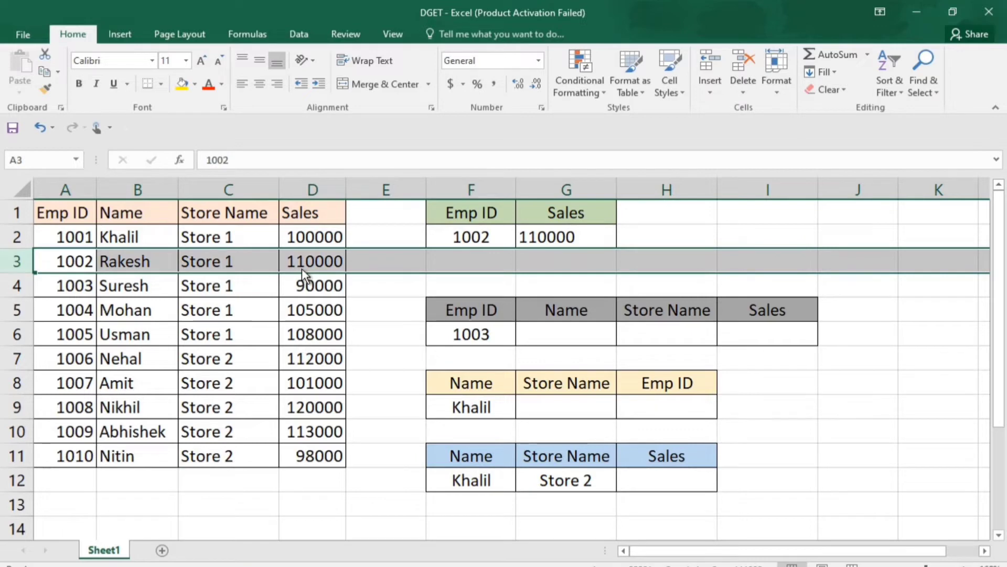
# - Change the Emp ID in F2 to the one listed in A2, and compare the returned sales with row 2
pyautogui.click(455, 238)
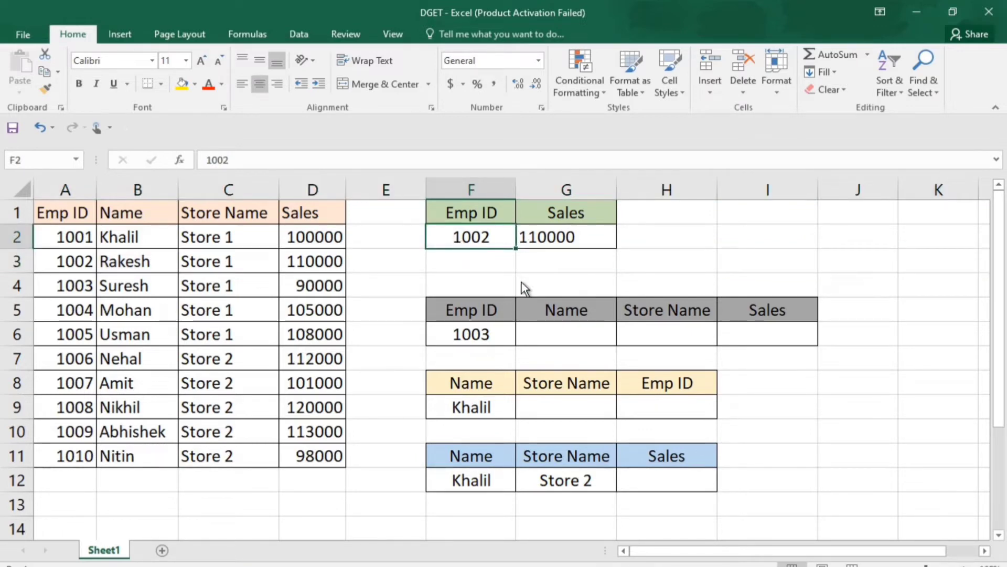
pyautogui.write('1001')
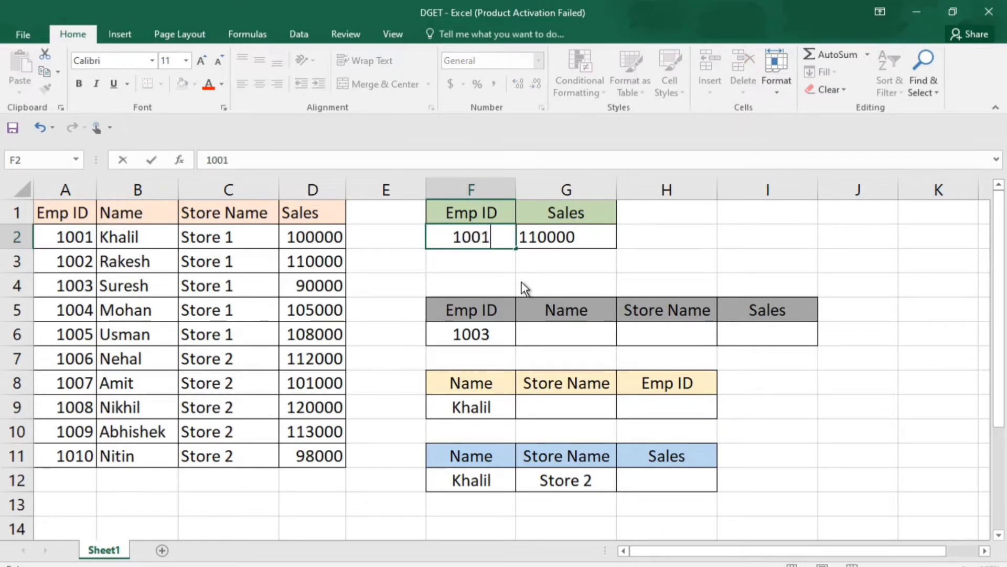
pyautogui.press('Return')
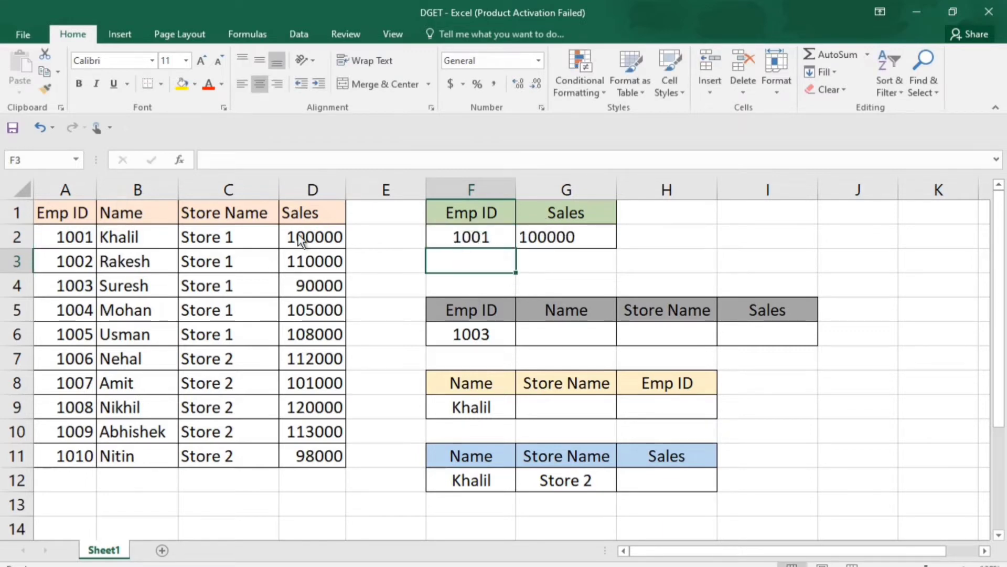
pyautogui.click(14, 236)
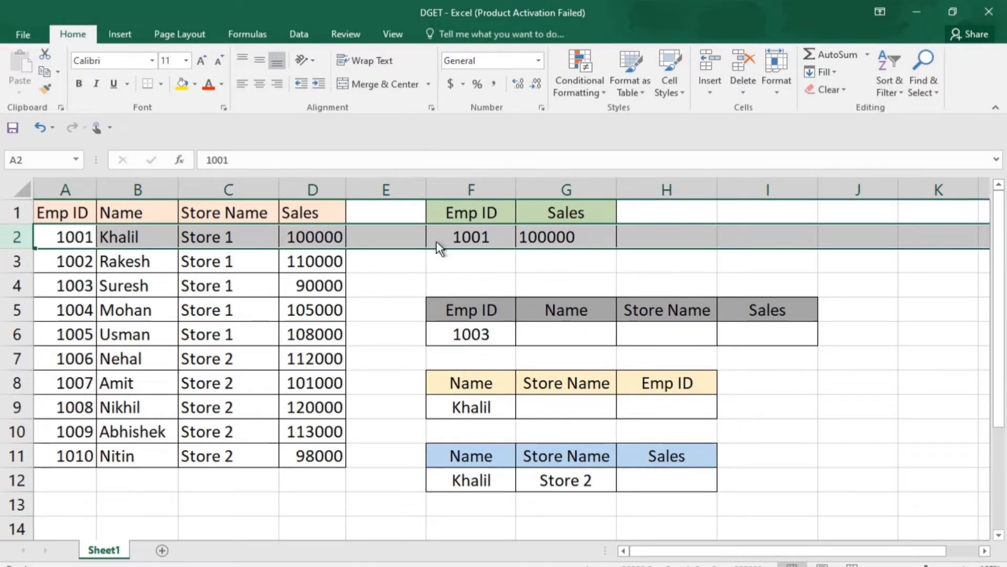
pyautogui.click(541, 283)
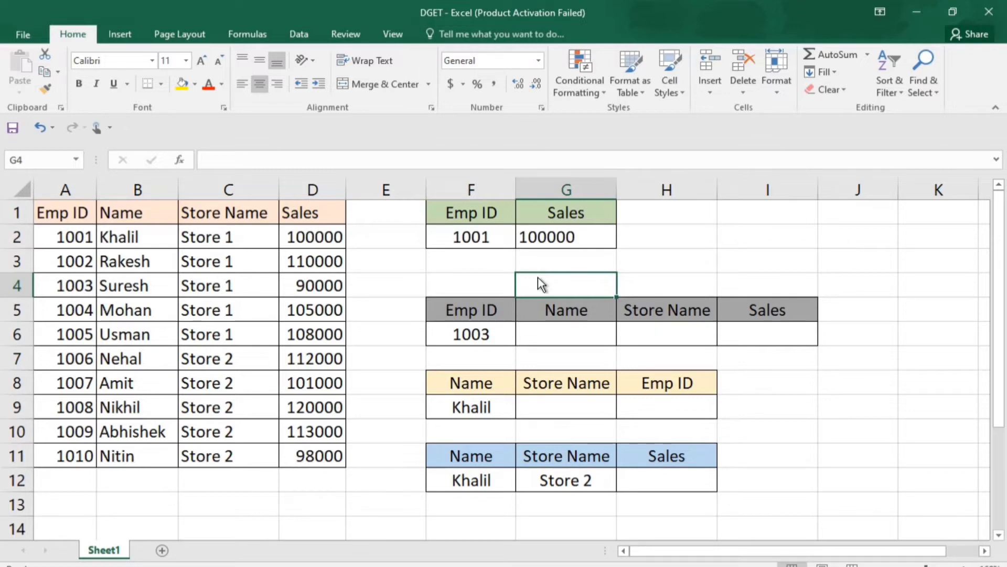
# - Begin a DGET formula in G6 under Name with the absolute range $A$1:$D$11 as its database
pyautogui.click(567, 316)
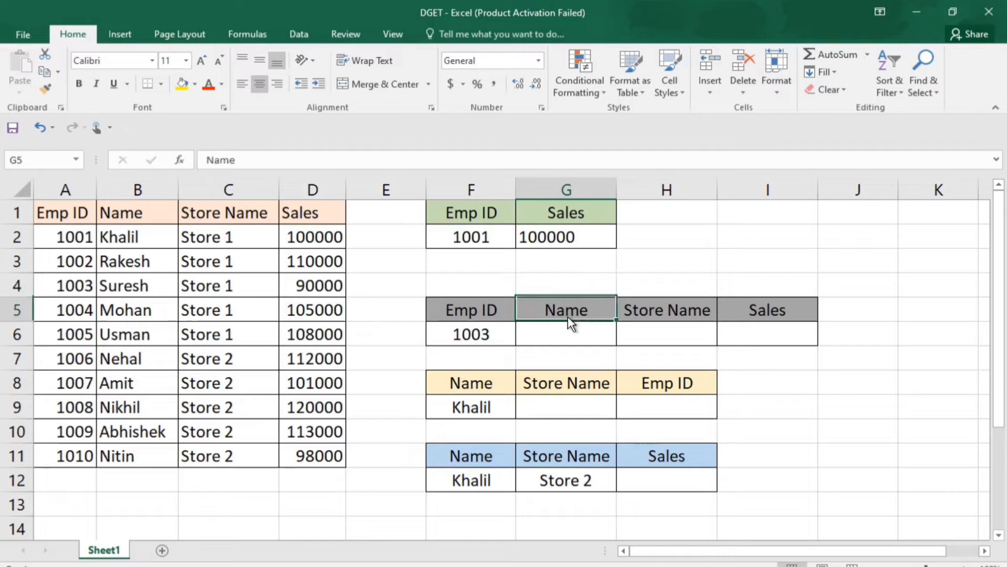
pyautogui.click(637, 314)
pyautogui.click(758, 310)
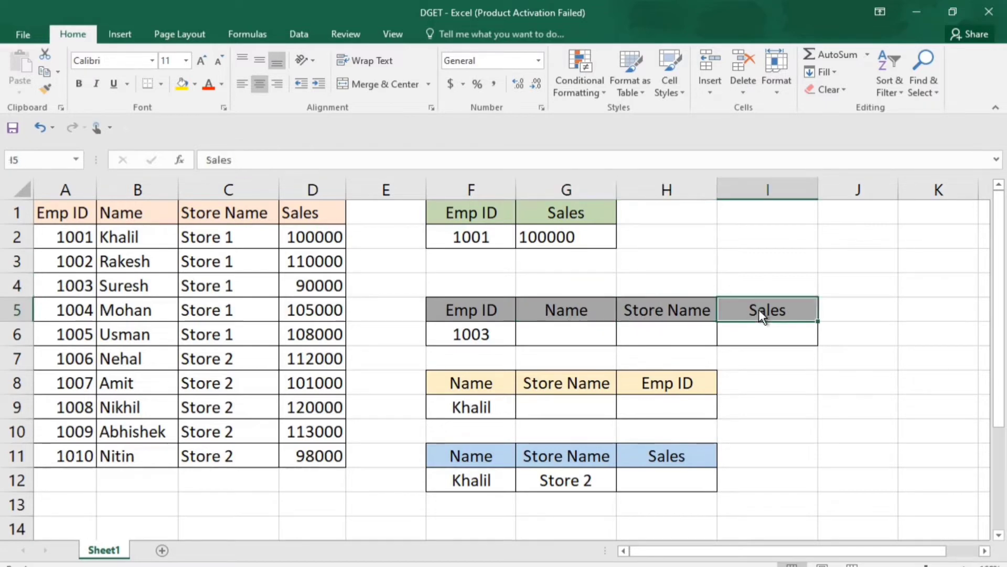
pyautogui.click(575, 341)
pyautogui.write('=dget')
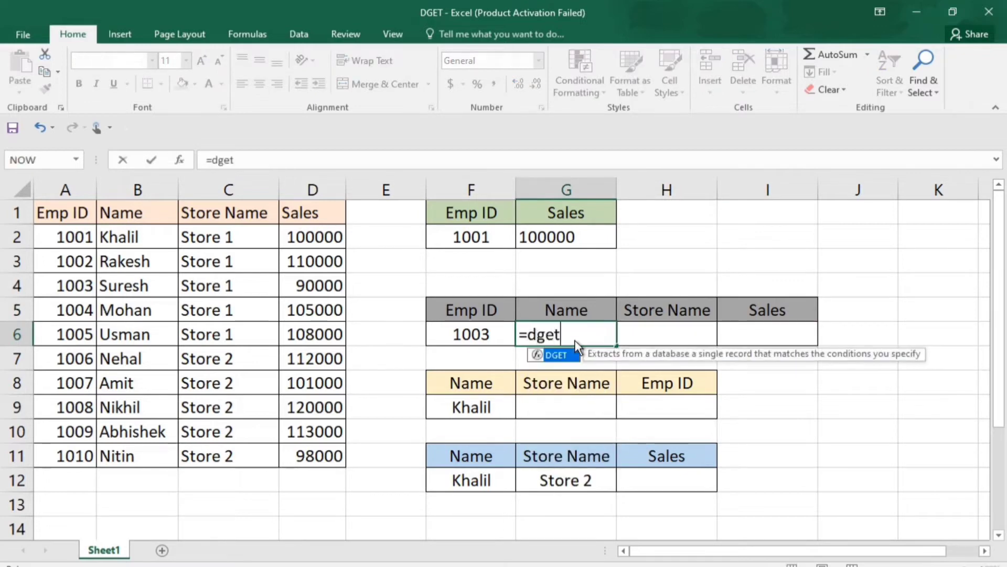
pyautogui.press('Tab')
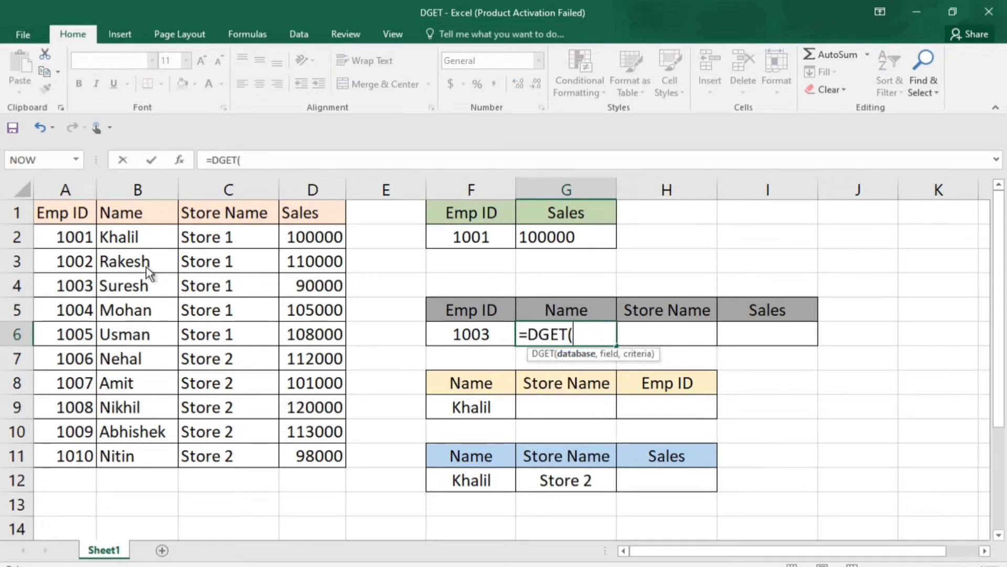
pyautogui.moveTo(78, 214); pyautogui.dragTo(307, 454)
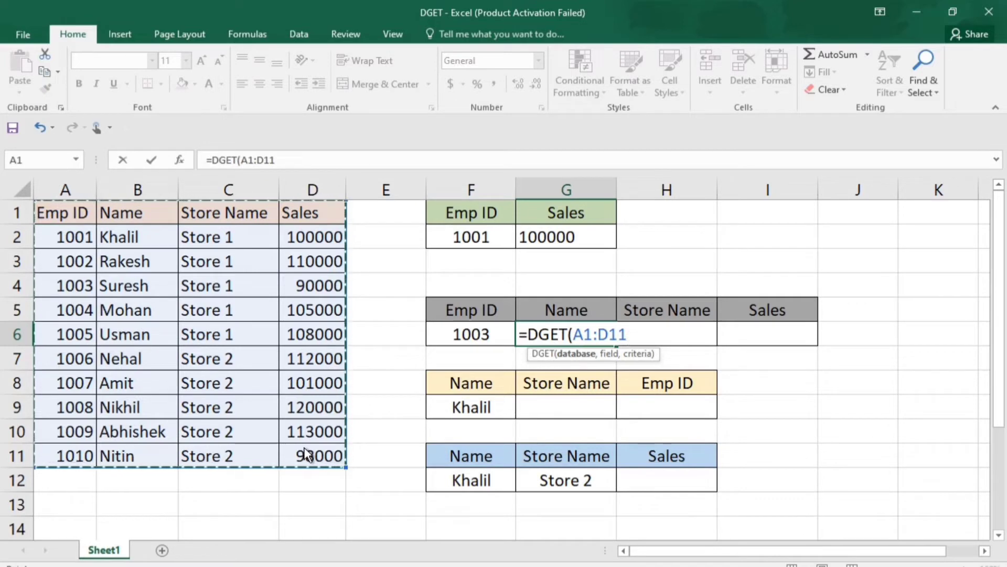
pyautogui.press('F4')
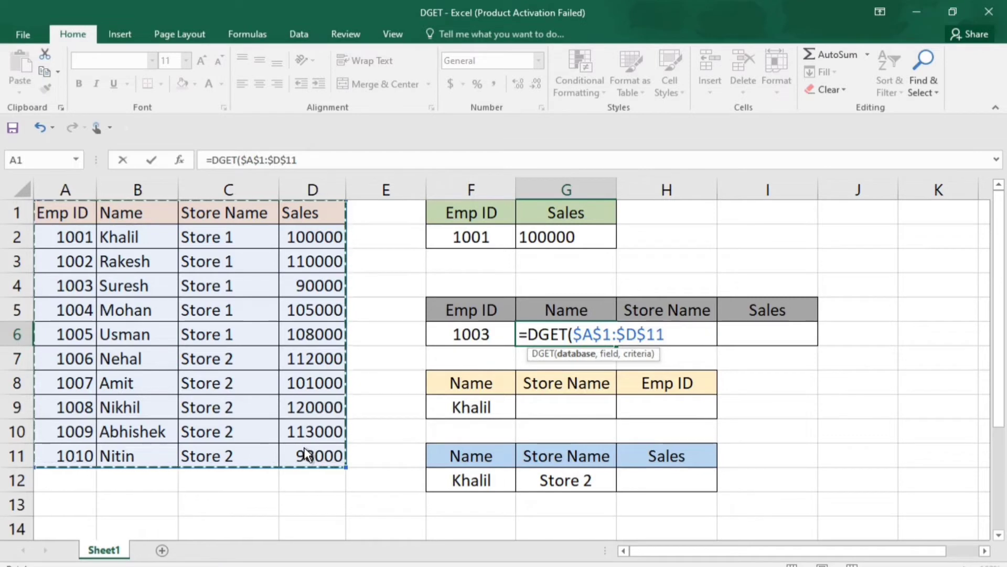
pyautogui.write(',')
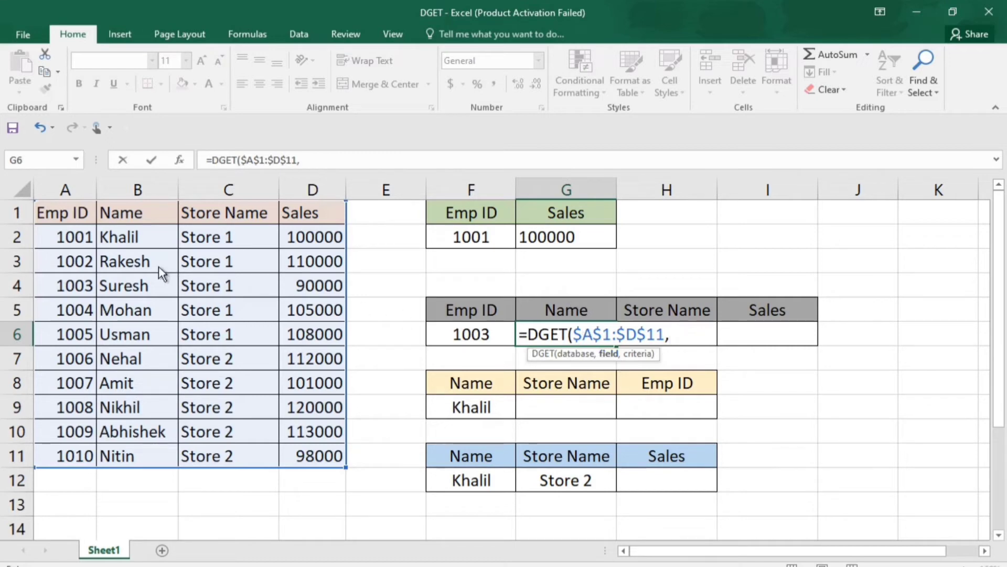
# - Complete the DGET formula in G6 with field B1 and absolute criteria range $F$5:$F$6, and fill it across to I6
pyautogui.click(140, 225)
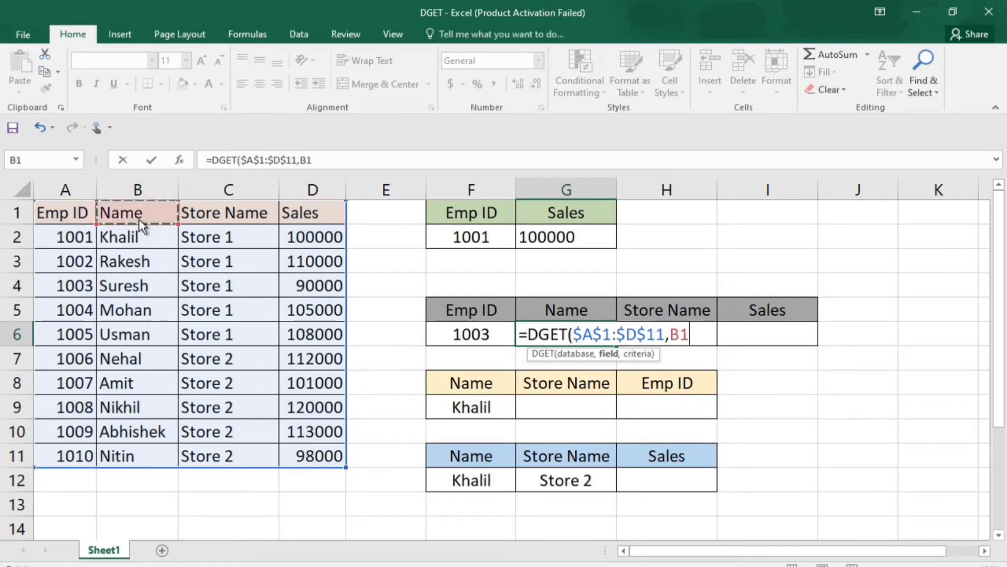
pyautogui.write(',')
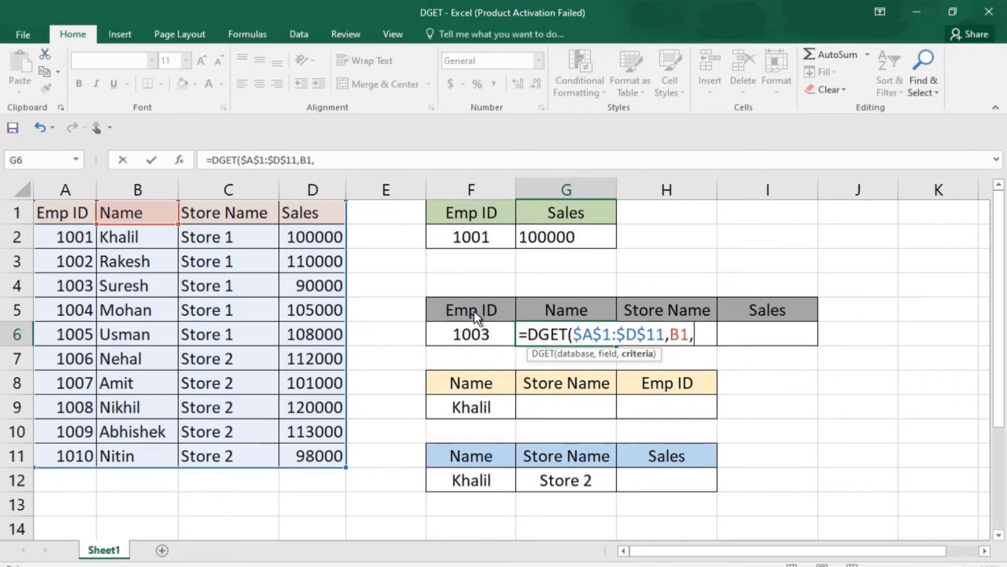
pyautogui.moveTo(474, 312); pyautogui.dragTo(476, 336)
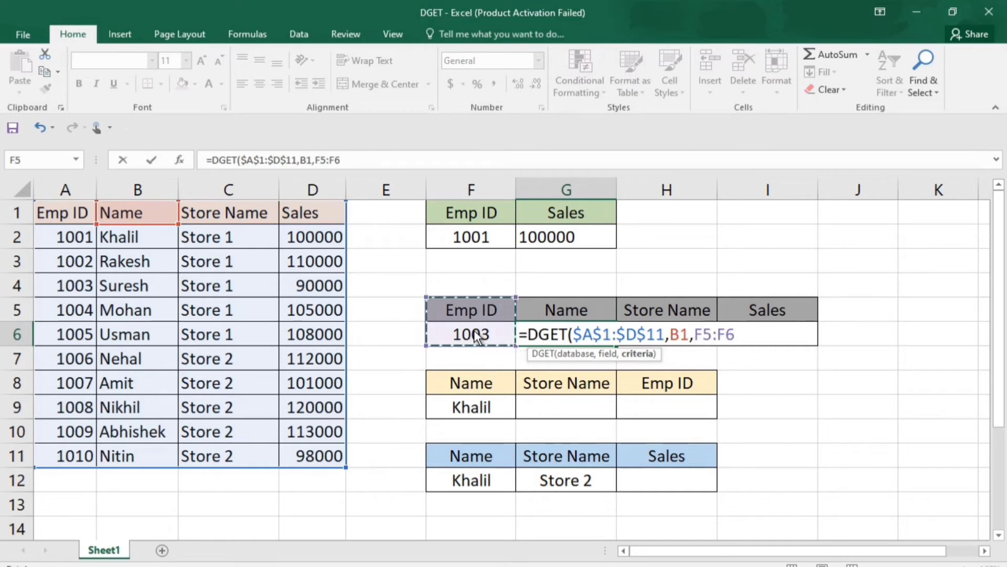
pyautogui.press('F4')
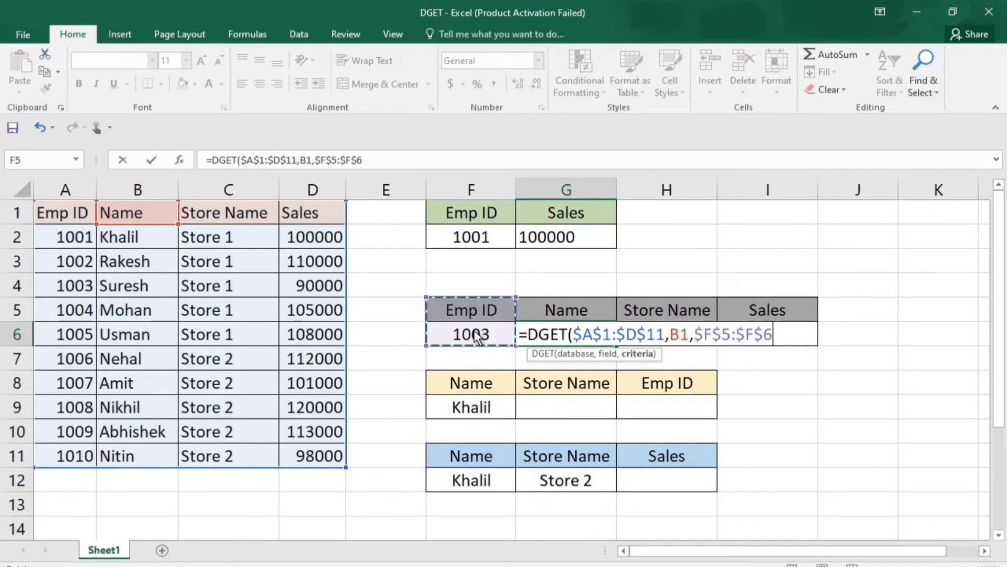
pyautogui.write(')')
pyautogui.press('Return')
pyautogui.click(562, 333)
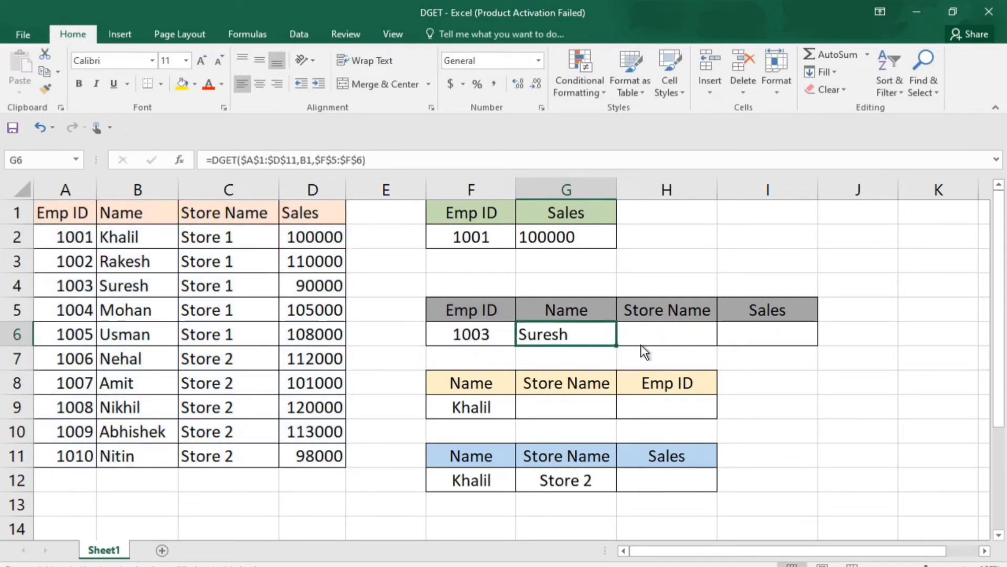
pyautogui.moveTo(657, 345); pyautogui.dragTo(776, 344)
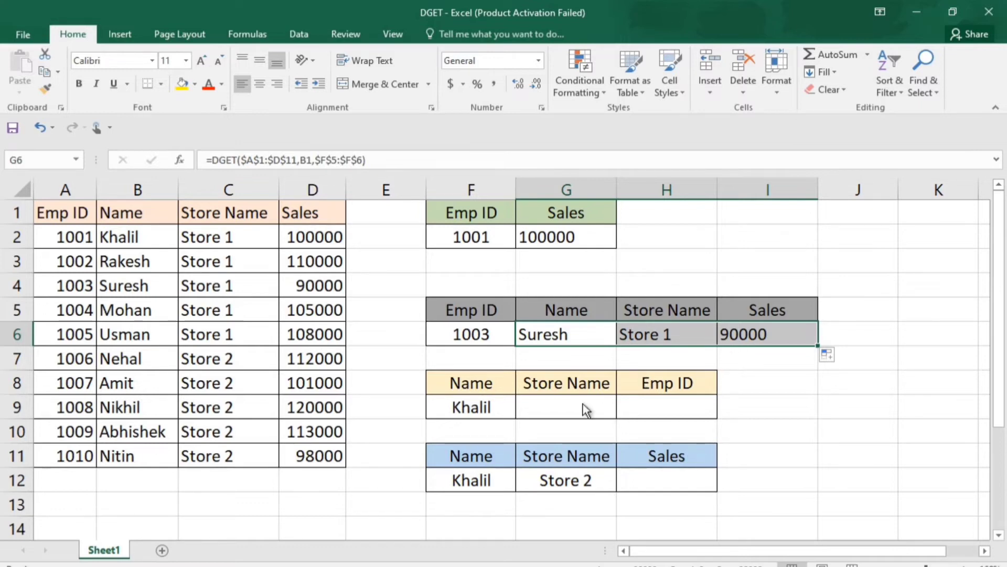
# - Begin a DGET formula in H9 under Emp ID with the table A1:D11 as its database
pyautogui.click(559, 415)
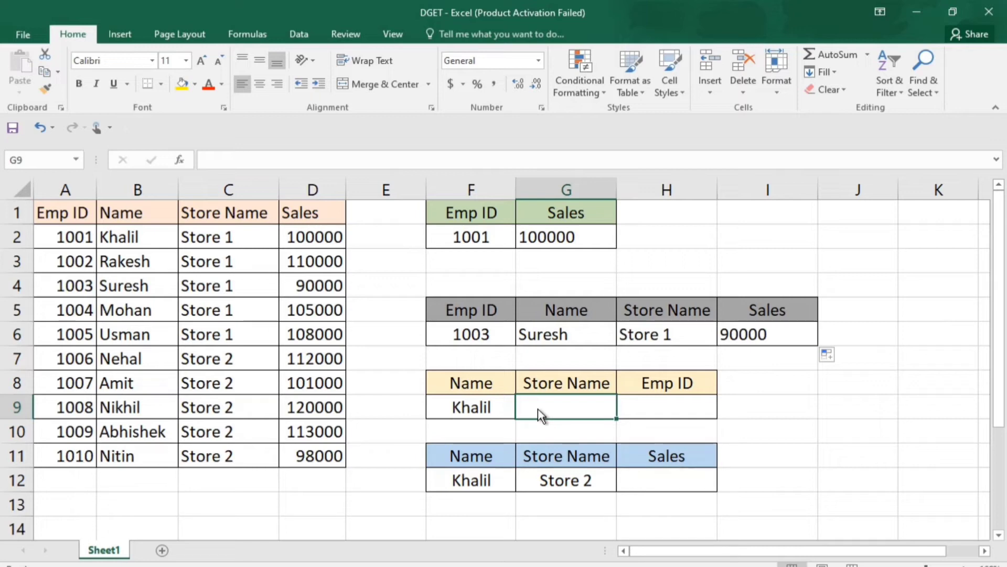
pyautogui.click(480, 386)
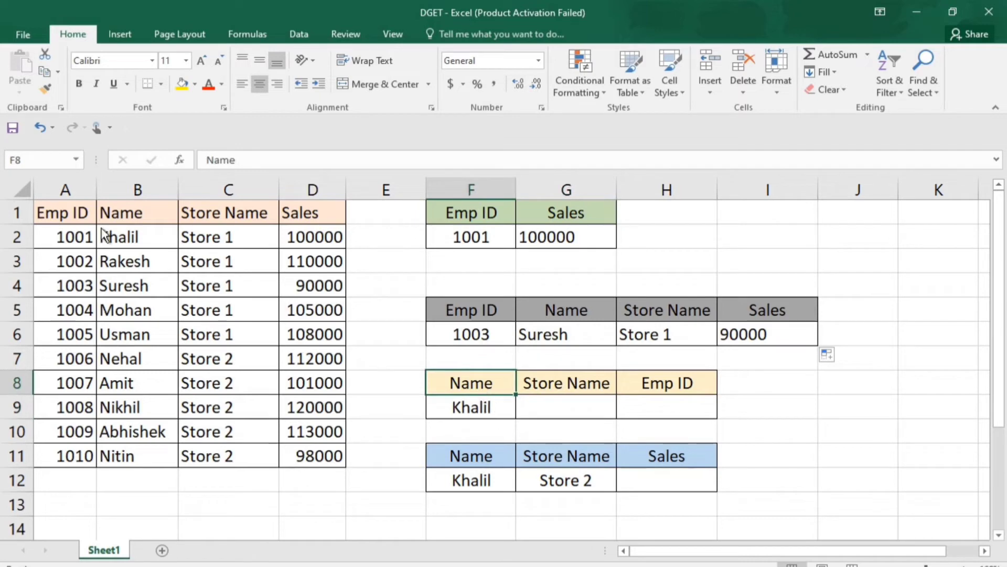
pyautogui.click(70, 194)
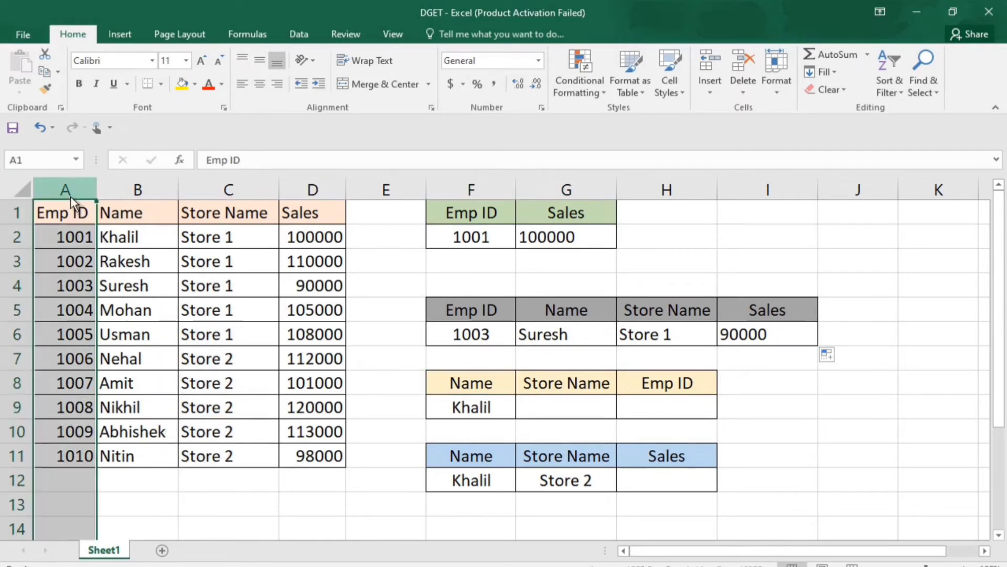
pyautogui.click(484, 409)
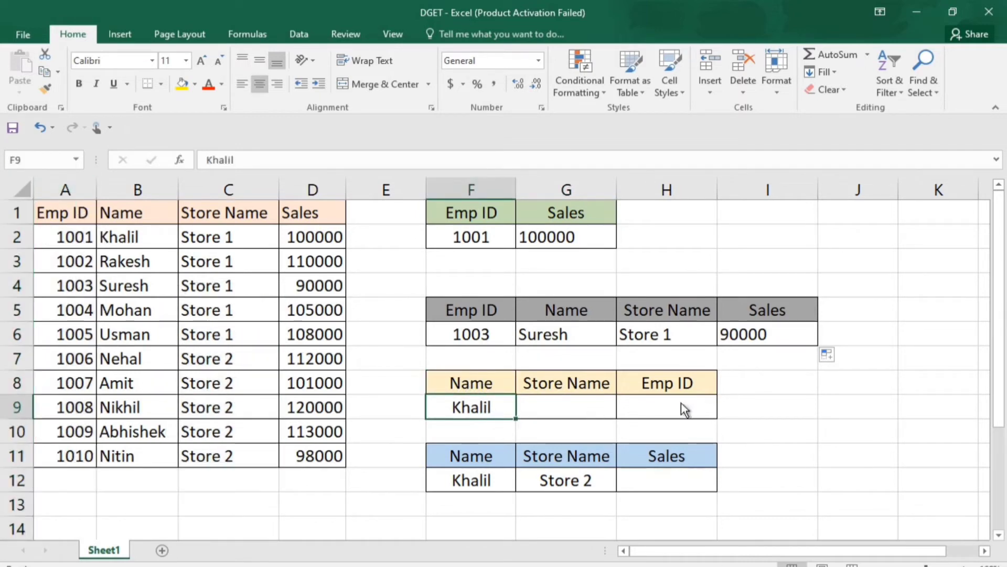
pyautogui.click(669, 411)
pyautogui.write('=')
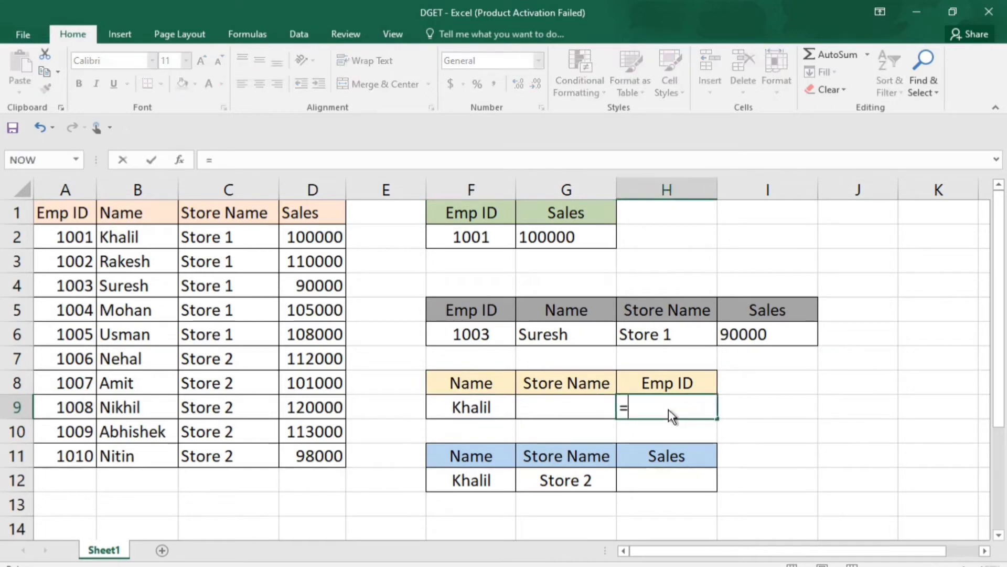
pyautogui.write('dget')
pyautogui.press('Tab')
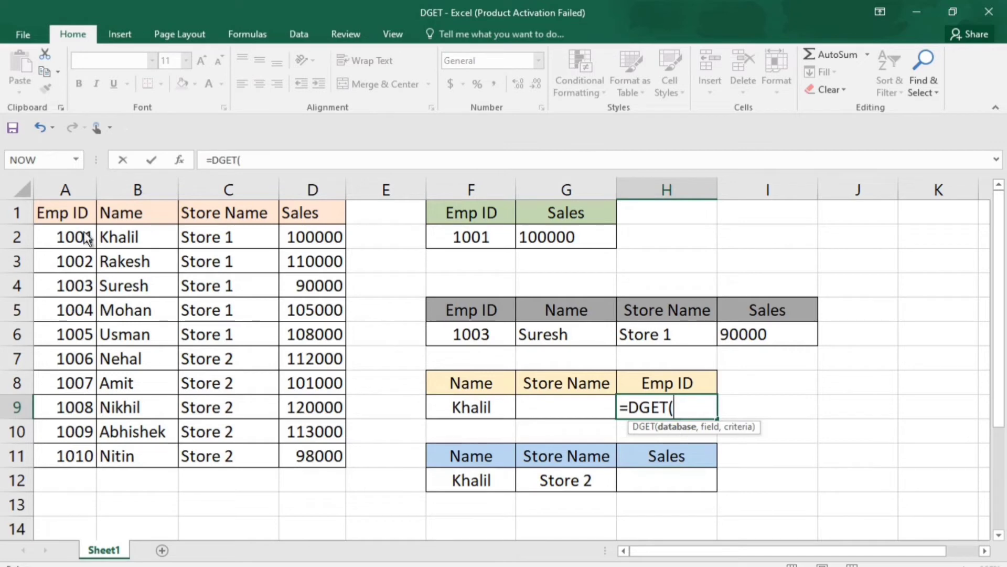
pyautogui.moveTo(75, 221); pyautogui.dragTo(316, 465)
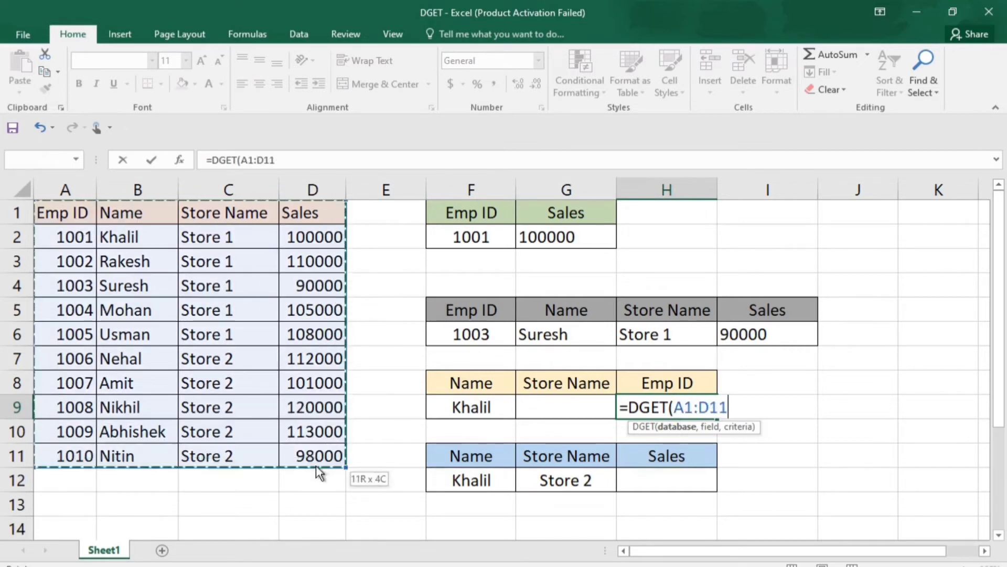
pyautogui.write(',')
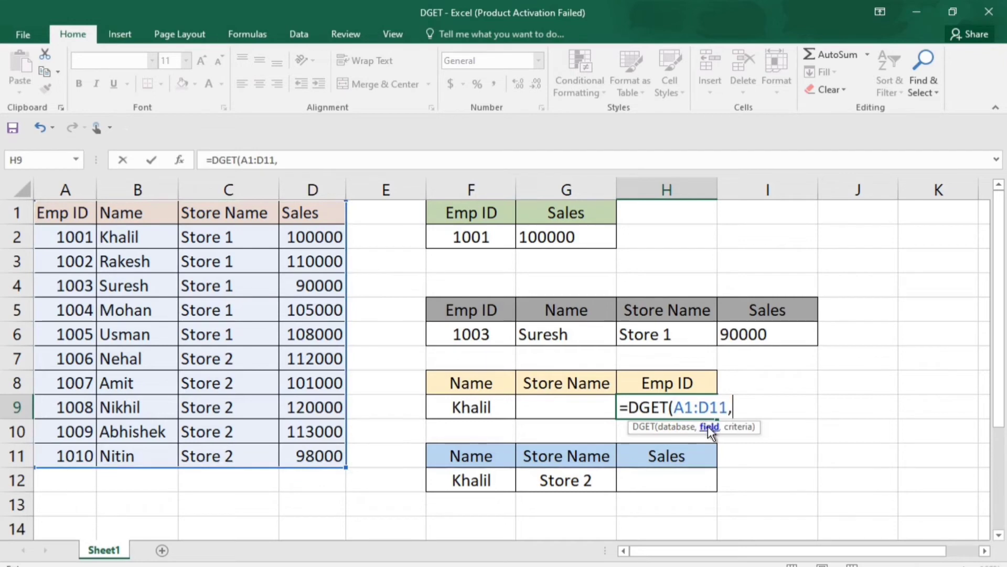
# - Complete the DGET formula in H9 with field A1 and criteria range F8:F9
pyautogui.click(71, 219)
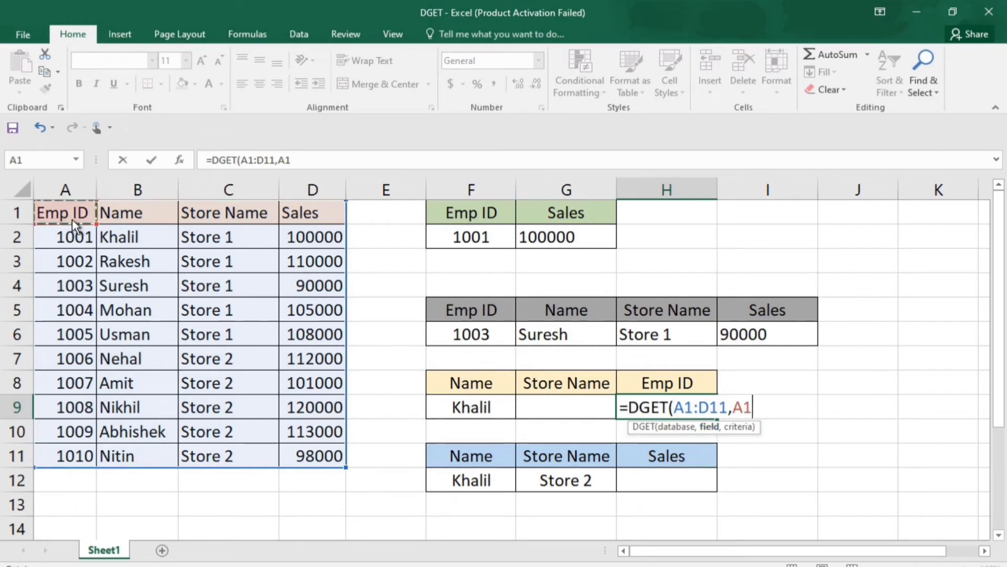
pyautogui.write(',')
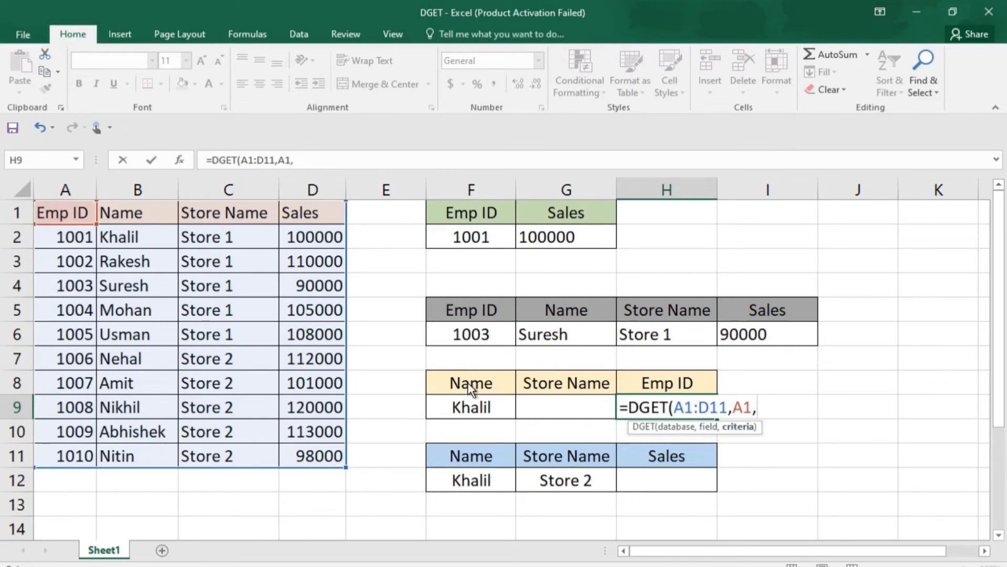
pyautogui.moveTo(471, 385); pyautogui.dragTo(470, 402)
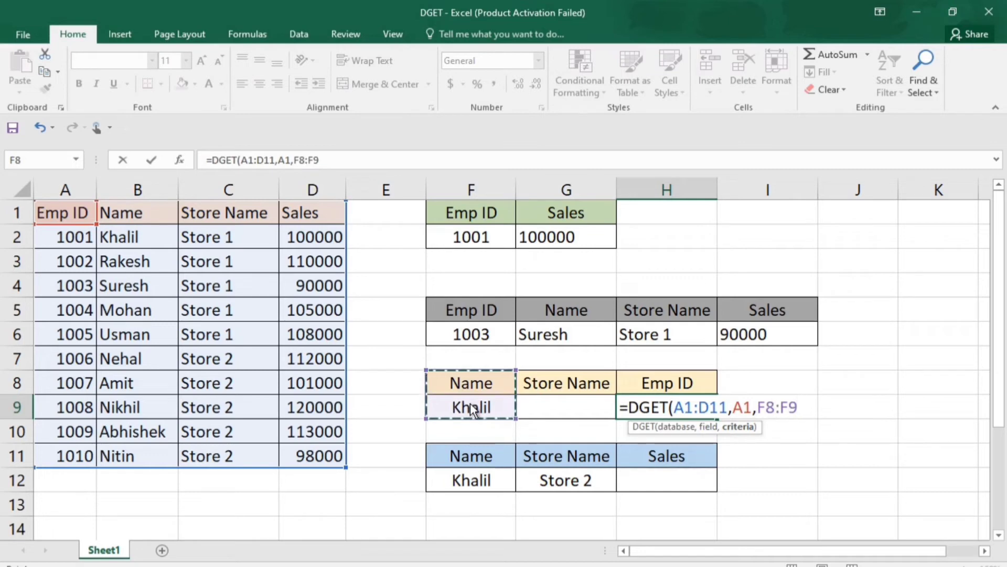
pyautogui.write(')')
pyautogui.press('Return')
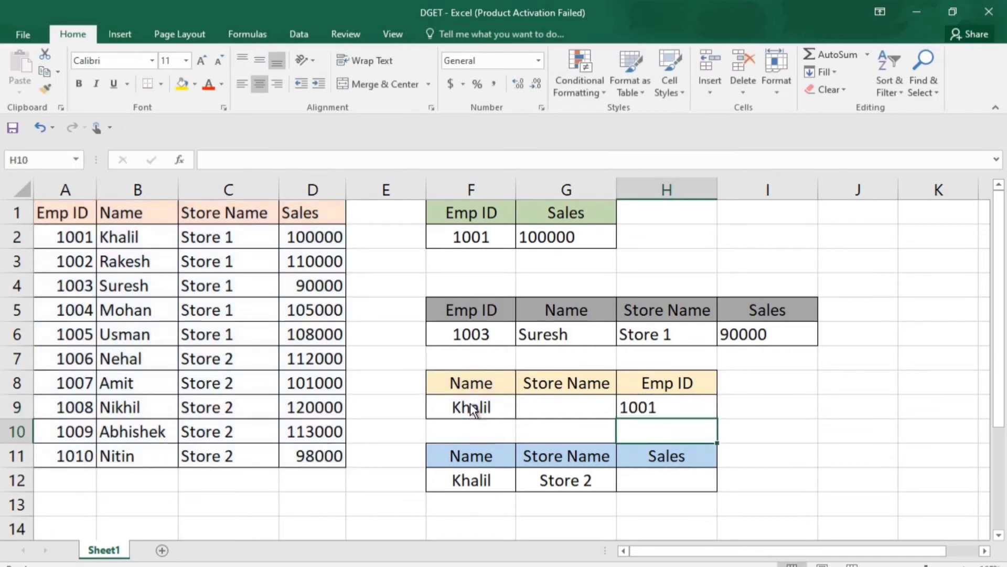
pyautogui.click(692, 411)
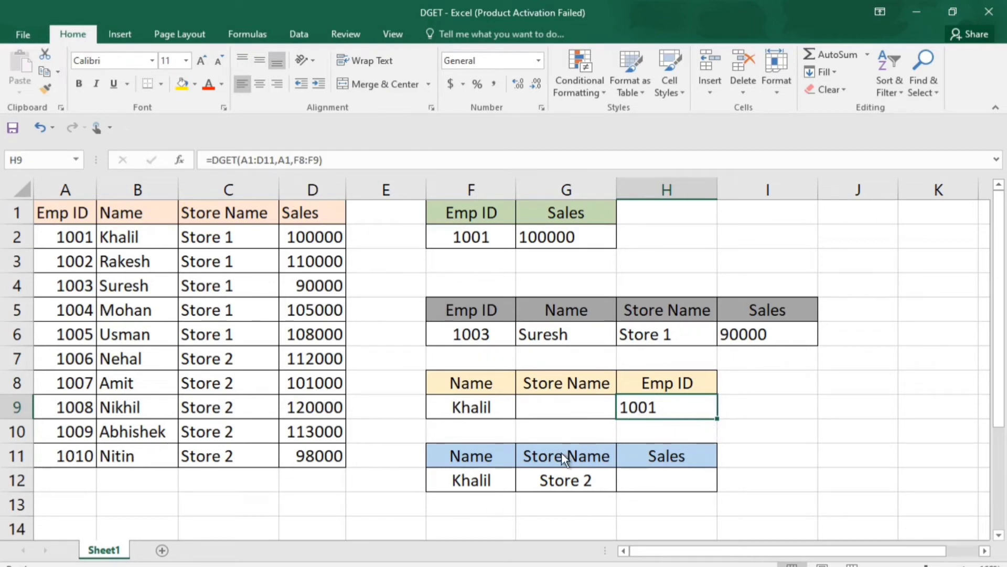
# - Replace the employee name in B7 with the one listed in B2, and compare the two entries
pyautogui.click(581, 482)
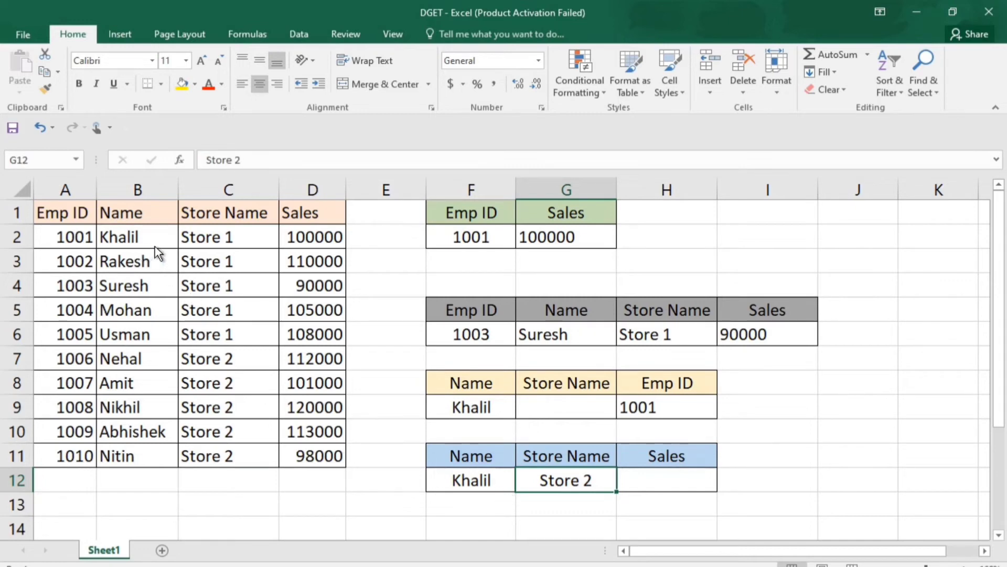
pyautogui.click(150, 367)
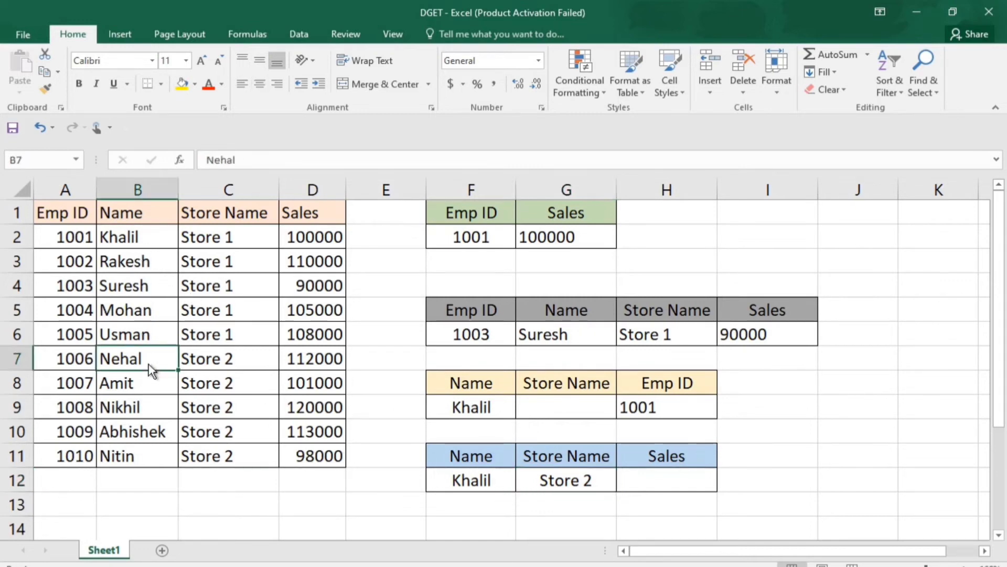
pyautogui.write('Khalil')
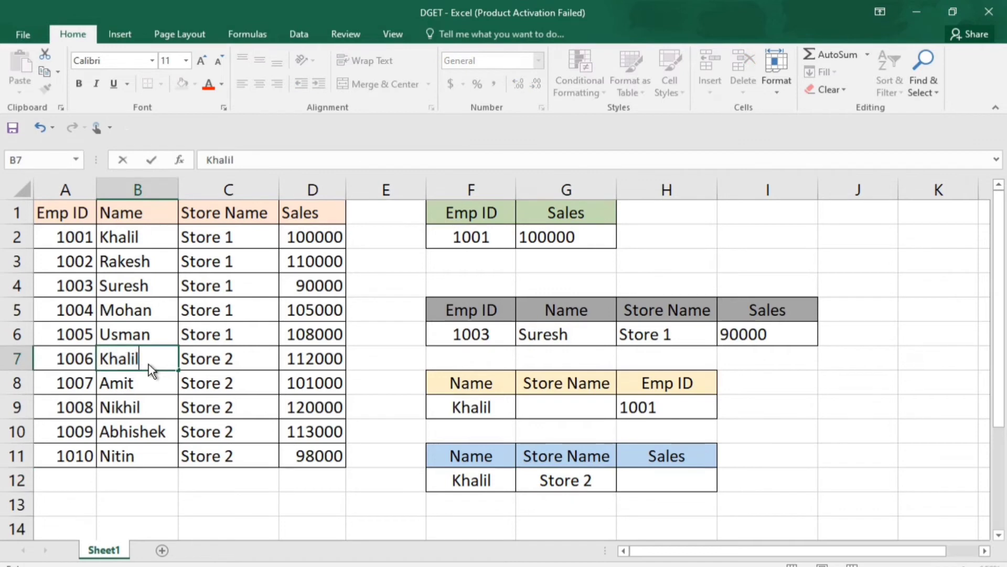
pyautogui.press('Return')
pyautogui.click(152, 366)
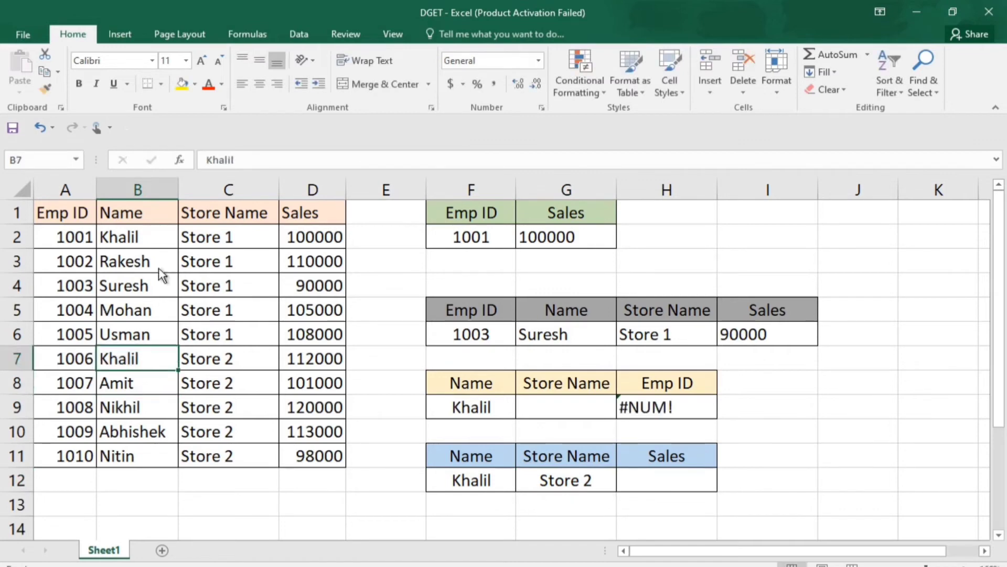
pyautogui.click(160, 236)
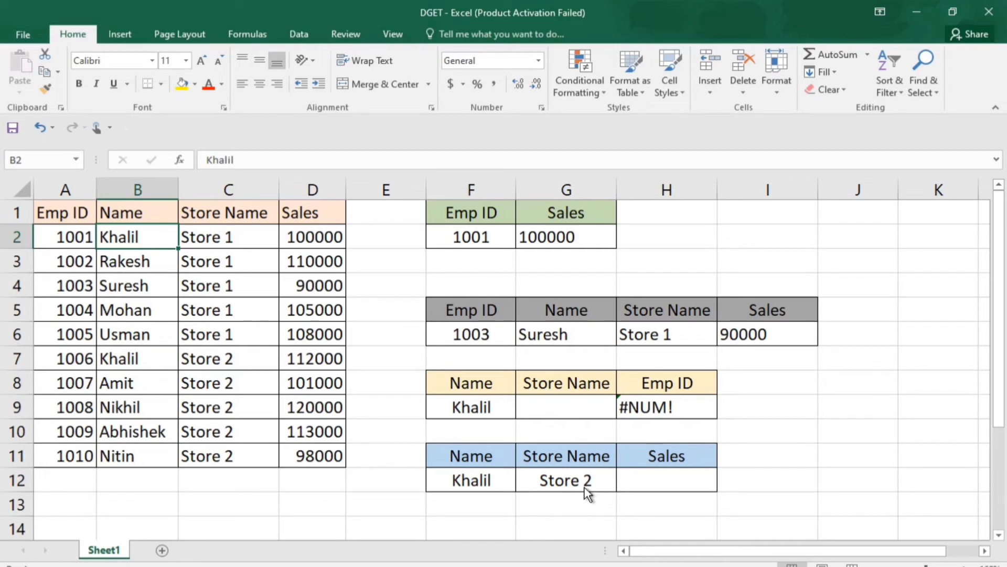
# - Begin a DGET formula in H12 under Sales with the table A1:D11 as its database
pyautogui.click(642, 487)
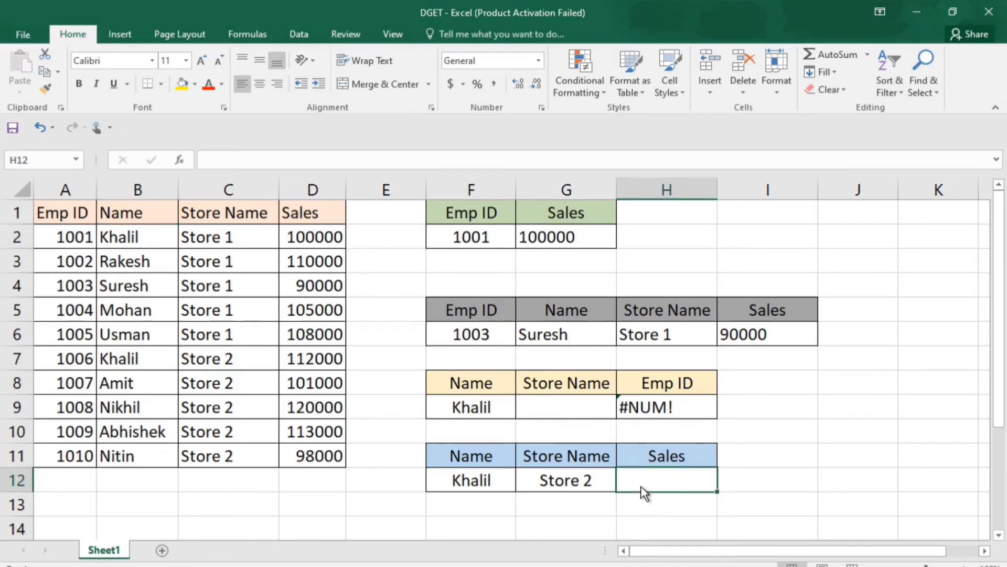
pyautogui.write('=dget')
pyautogui.press('Tab')
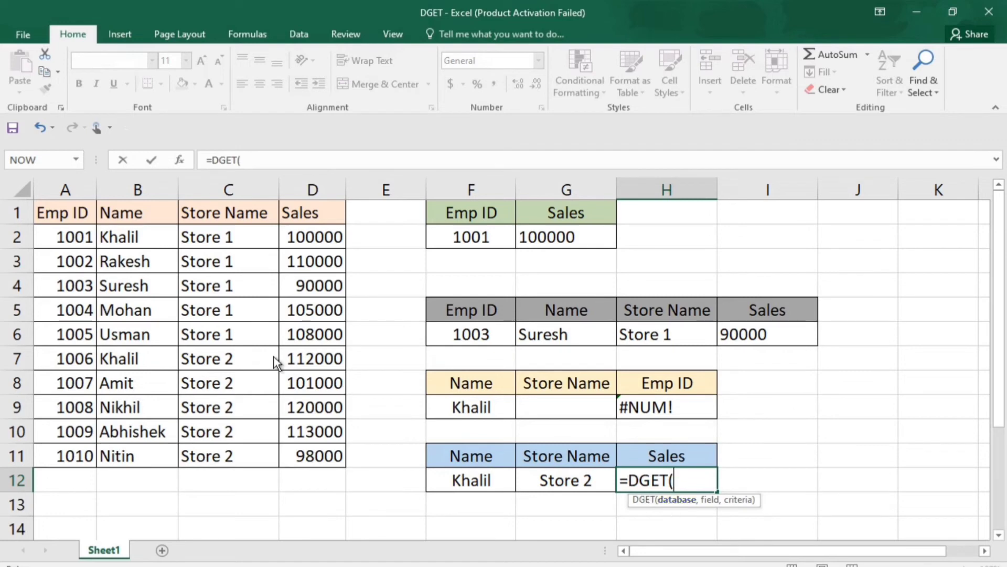
pyautogui.moveTo(70, 217); pyautogui.dragTo(321, 465)
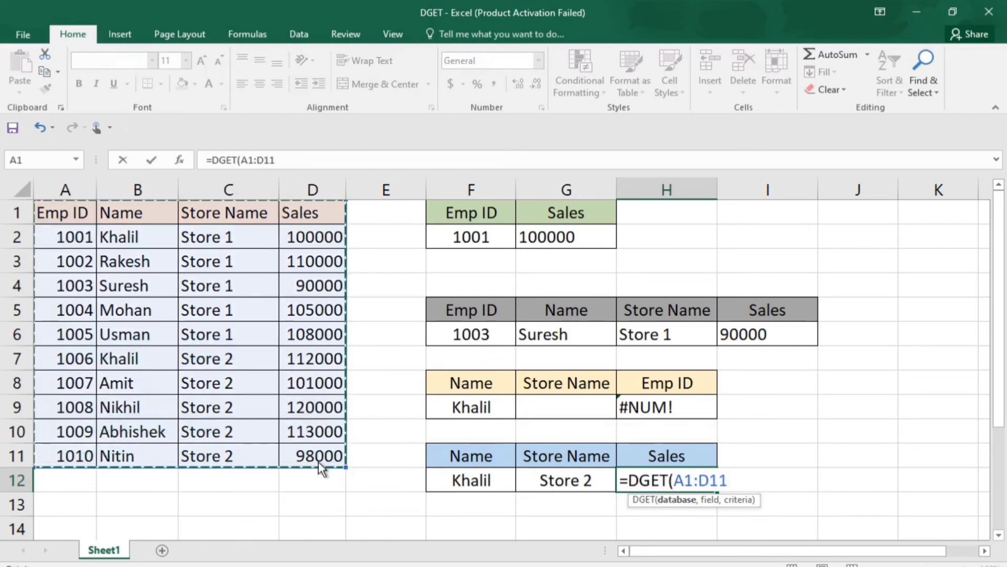
pyautogui.write(',')
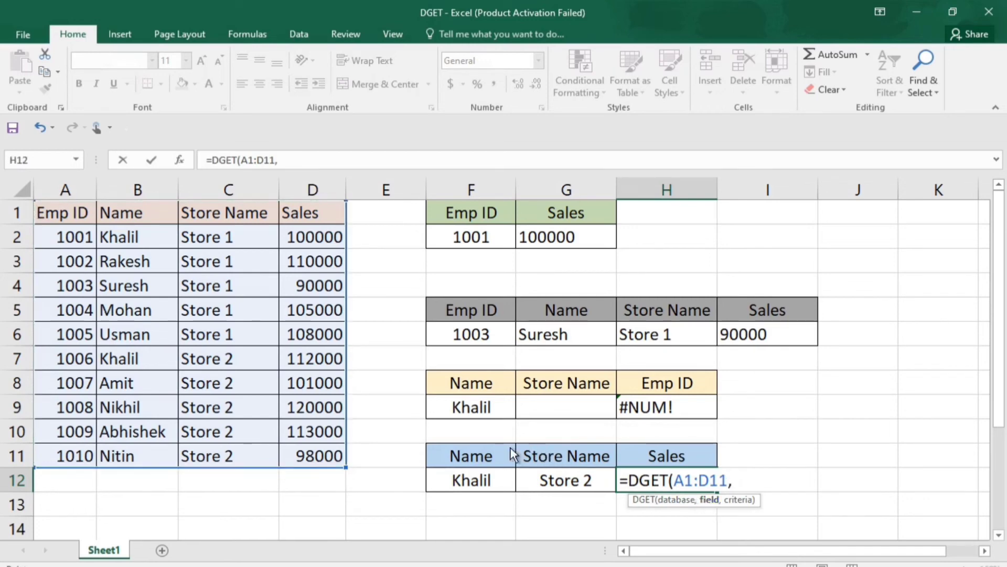
# - Complete the DGET formula in H12 with field D1 and two-column criteria range F11:G12, and check the result against row 7
pyautogui.click(294, 219)
pyautogui.write(',')
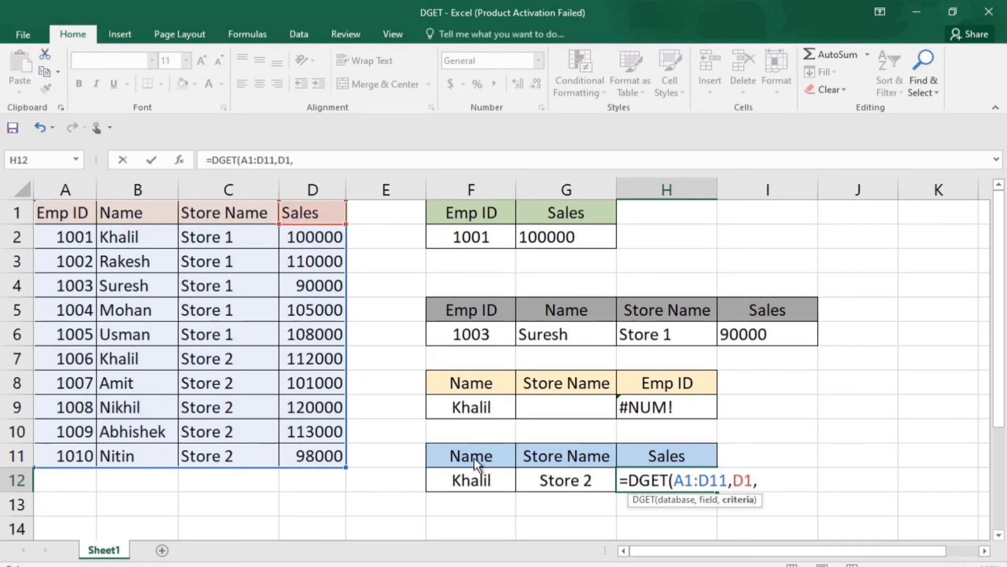
pyautogui.moveTo(475, 461); pyautogui.dragTo(569, 482)
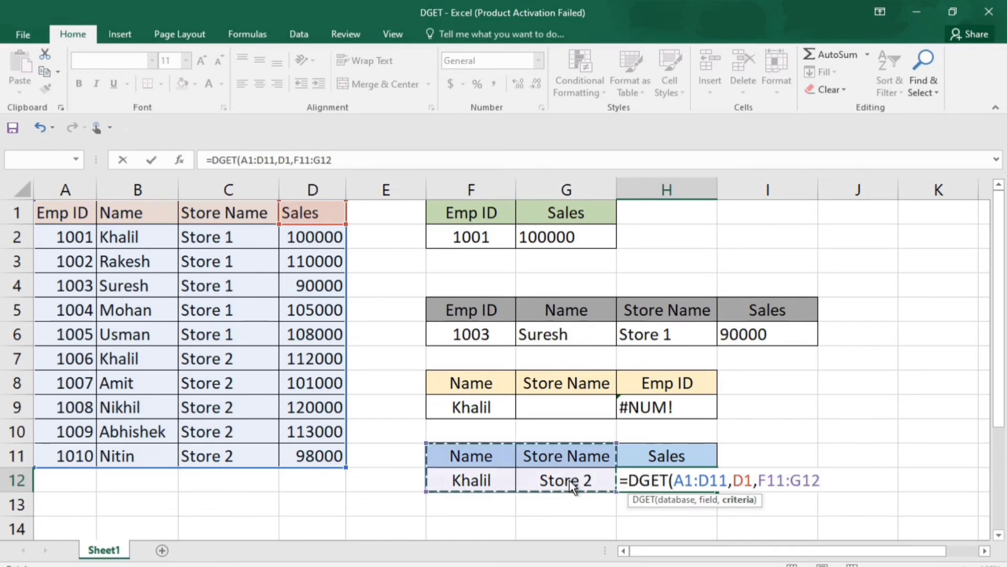
pyautogui.write(')')
pyautogui.press('Return')
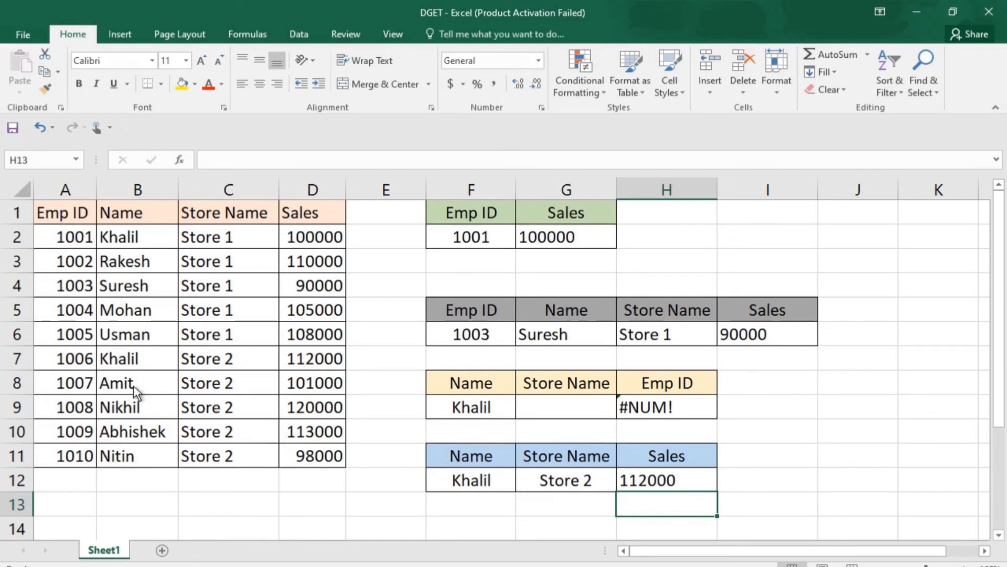
pyautogui.click(9, 360)
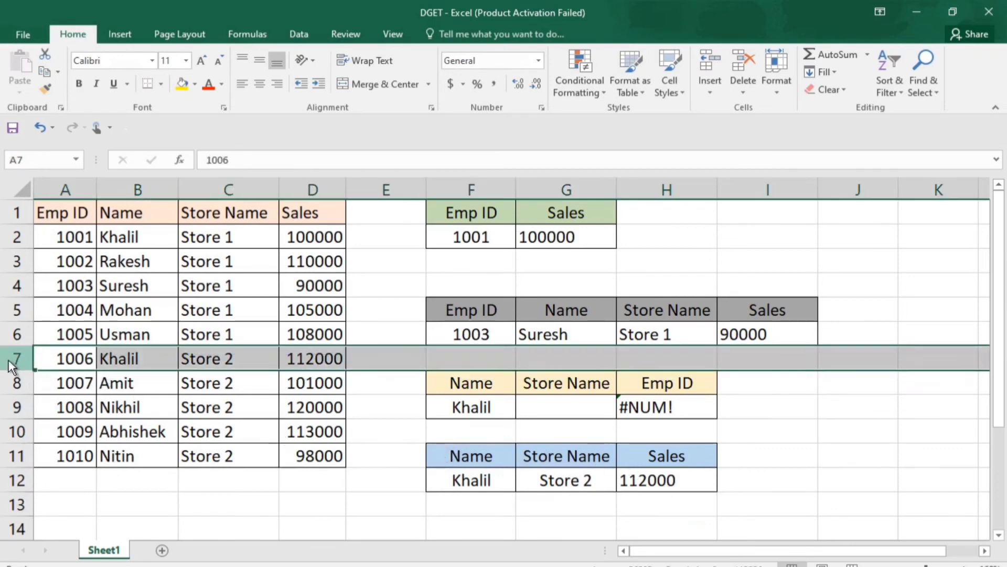
pyautogui.click(310, 365)
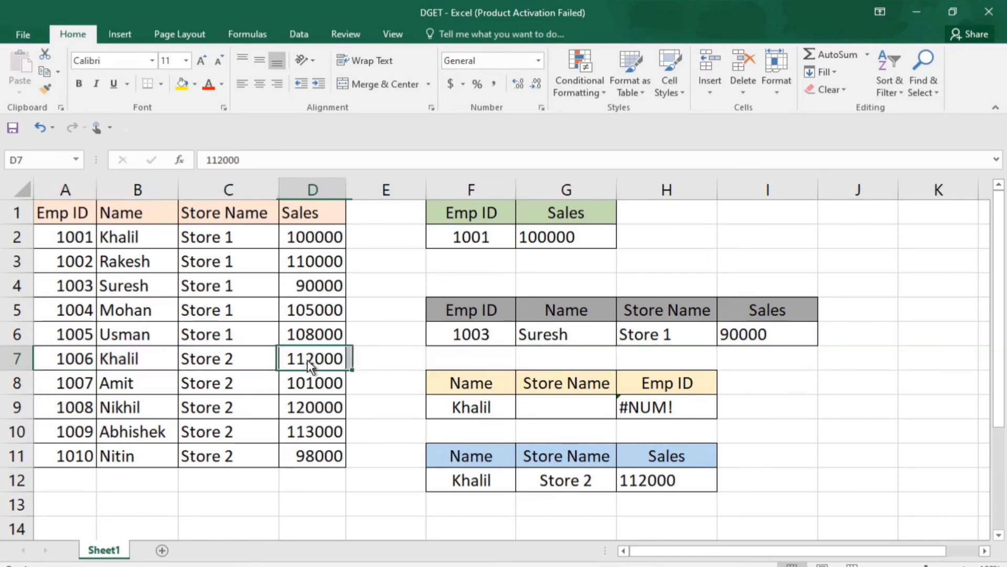
# - Change the Store Name criterion in G12 to Store 1
pyautogui.click(602, 486)
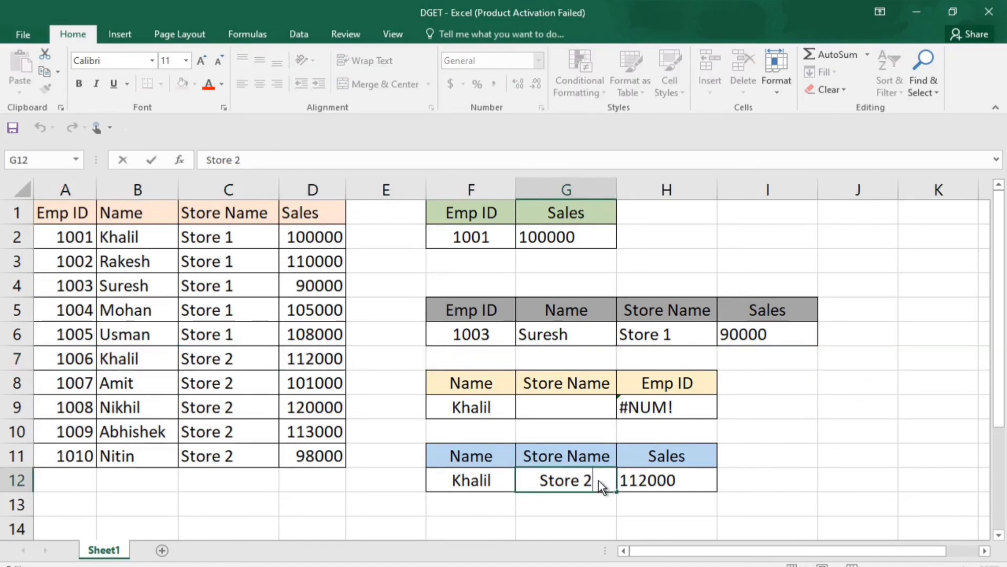
pyautogui.press('BackSpace')
pyautogui.write('1')
pyautogui.press('Return')
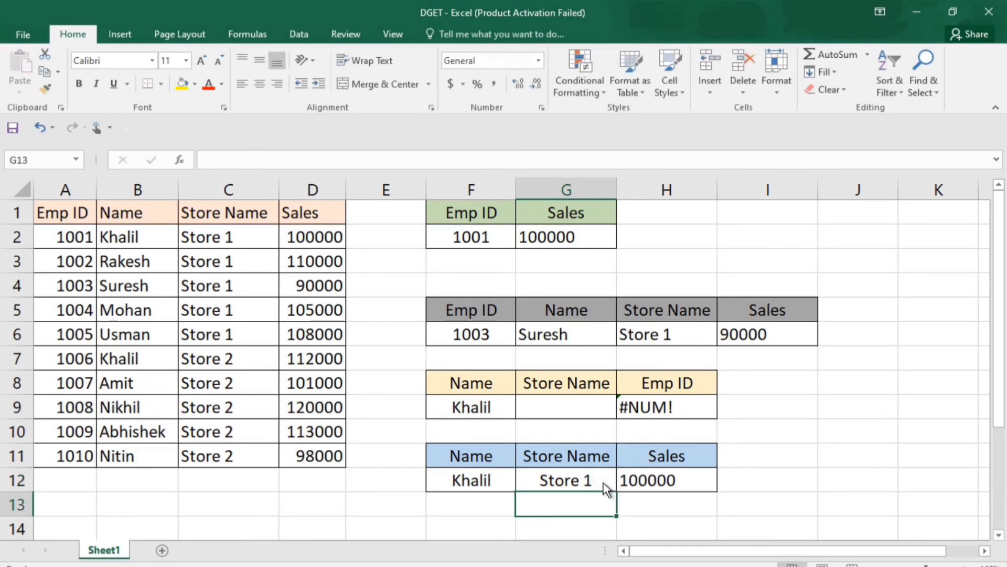
# - Check the Sales result in H12 for the Store 1 criterion against row 2 of the employee table
pyautogui.click(603, 482)
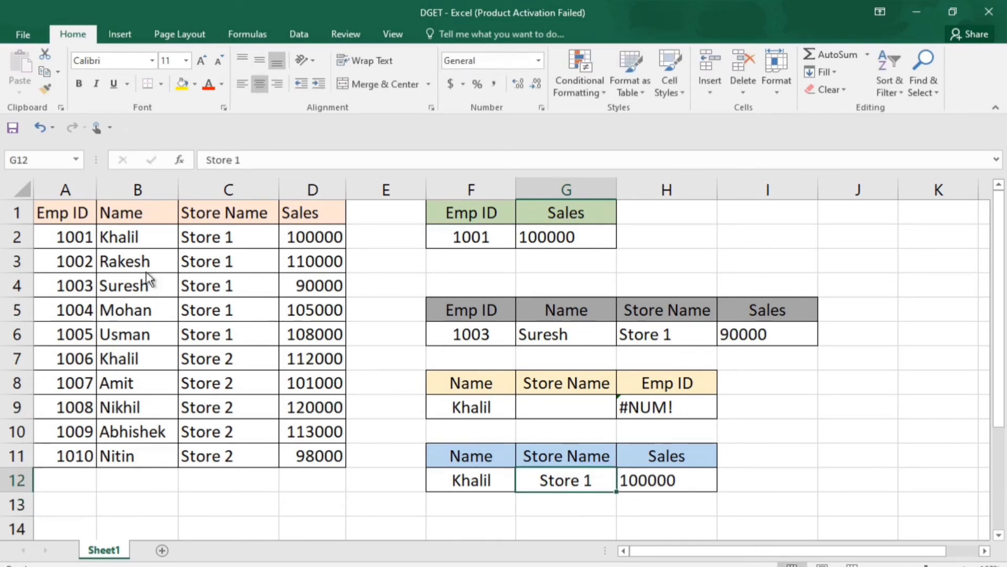
pyautogui.click(18, 234)
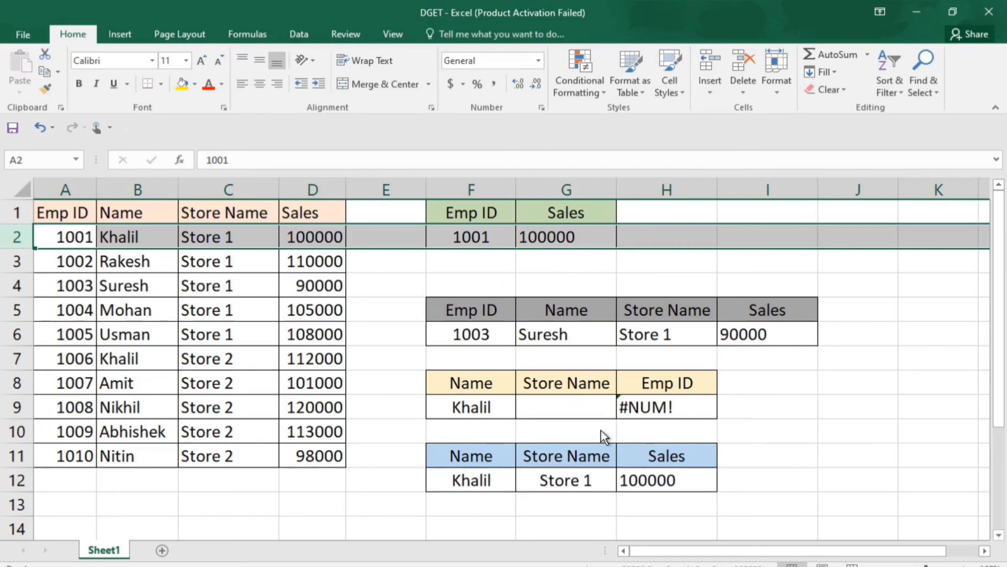
pyautogui.click(666, 485)
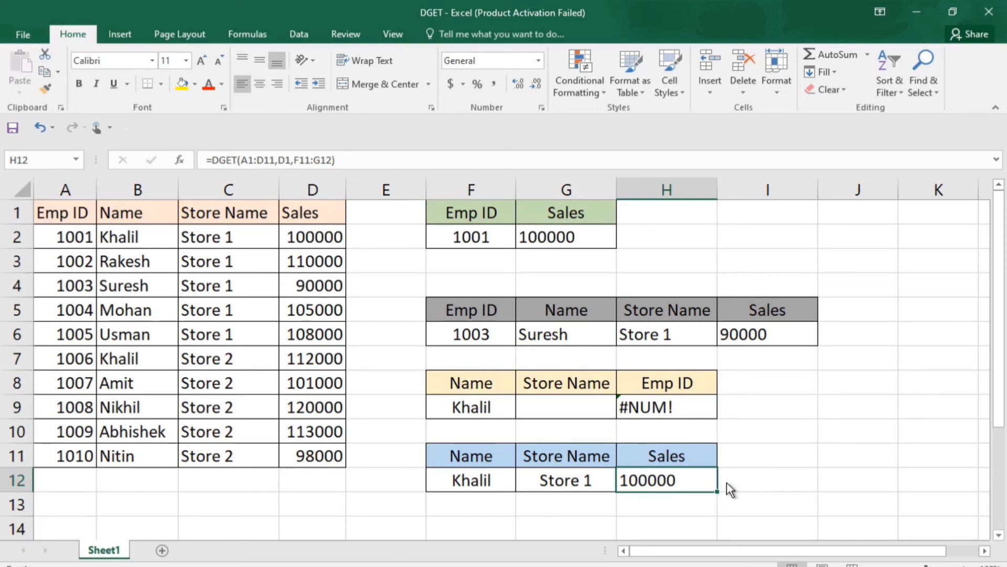
# - Change the Emp ID in A3 to match the one in A2, duplicating the ID used by the Sales lookup in G2
pyautogui.click(475, 250)
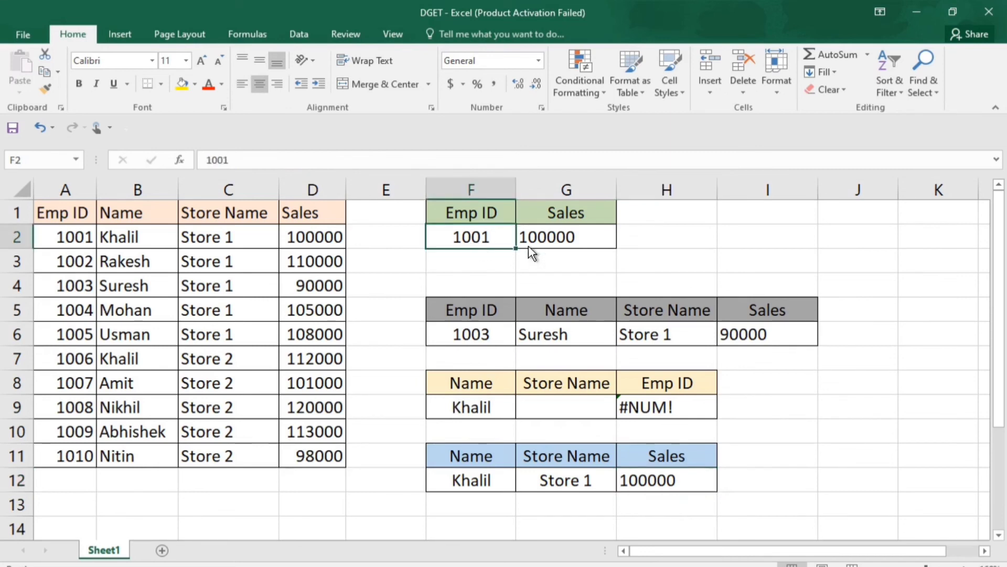
pyautogui.click(546, 251)
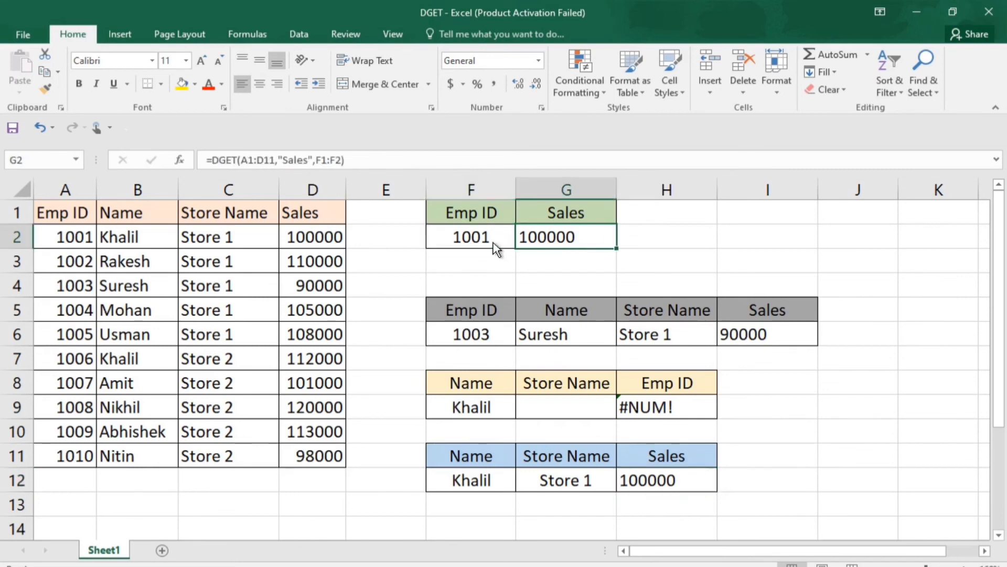
pyautogui.click(66, 190)
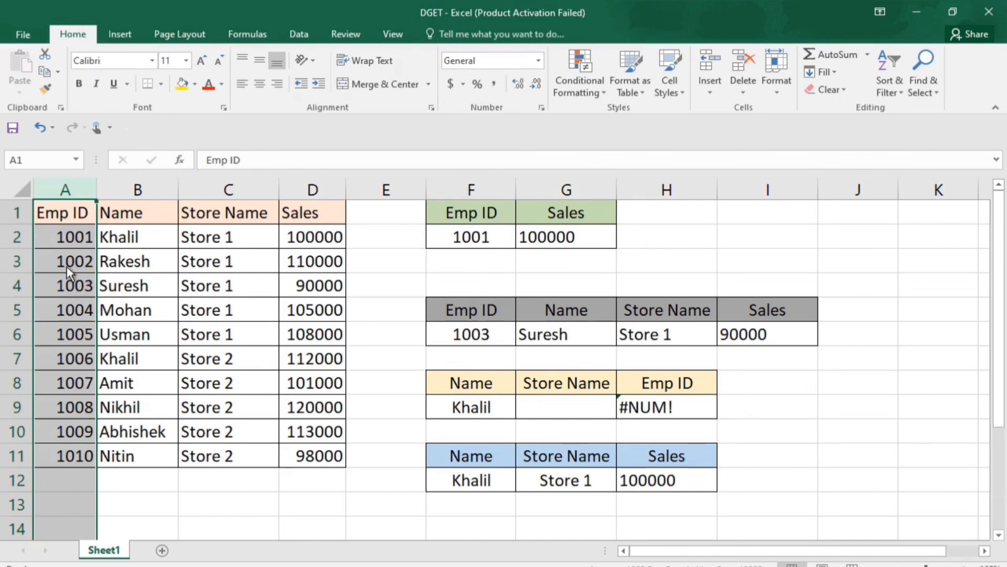
pyautogui.click(67, 266)
pyautogui.write('1001')
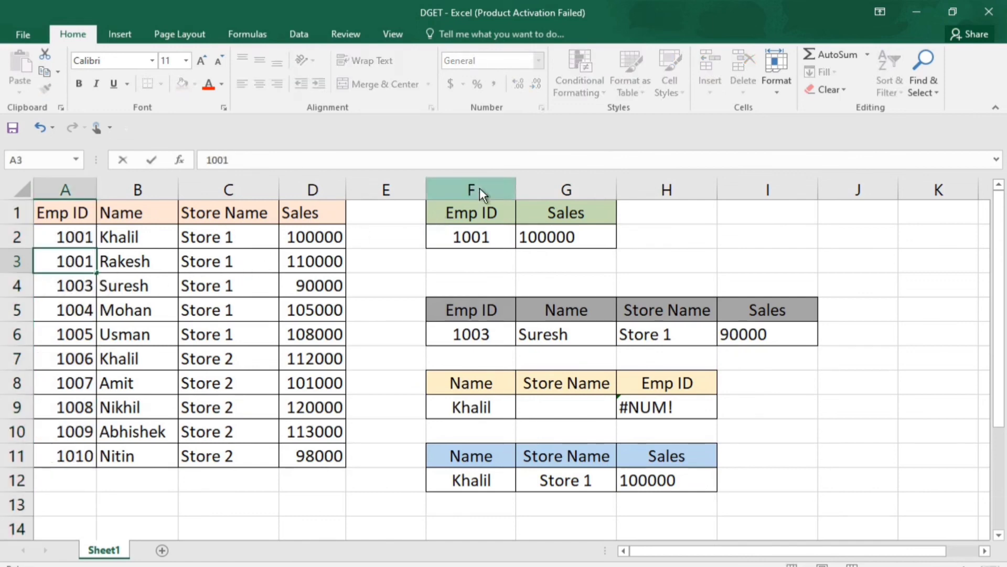
pyautogui.press('Return')
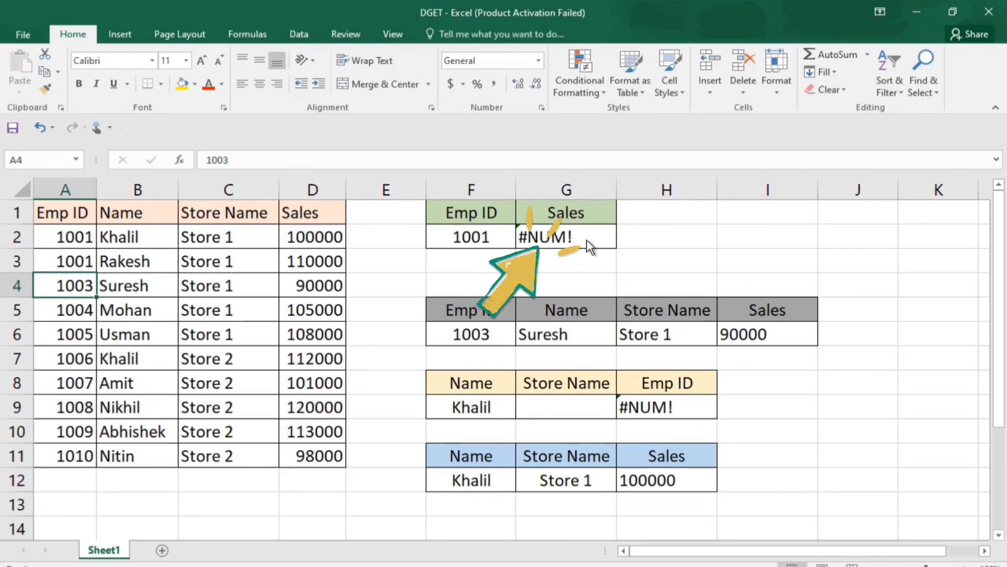
# - Enter the Emp ID from A4 in F3 and copy the DGET formula from G2 down to G3
pyautogui.click(484, 264)
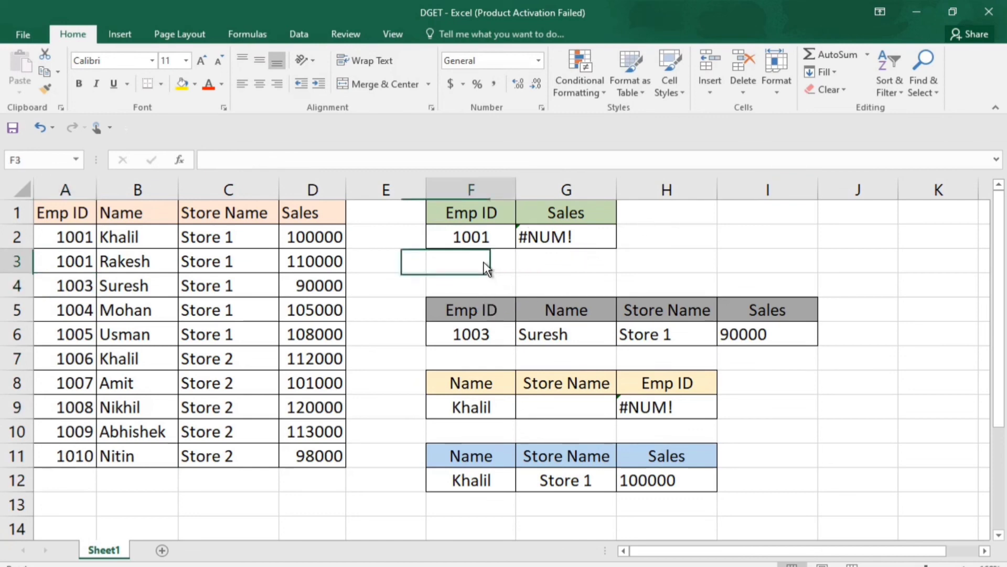
pyautogui.write('1003')
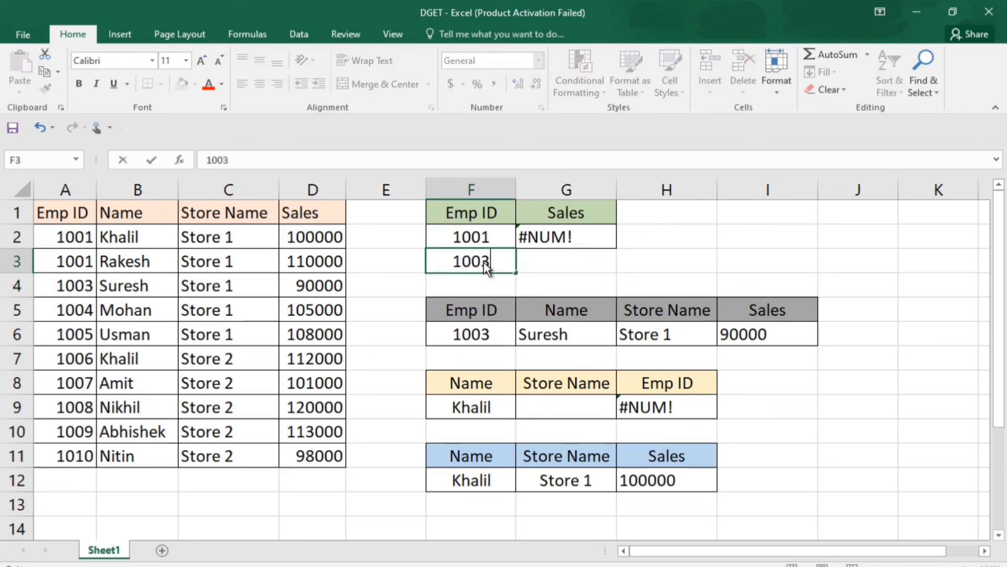
pyautogui.press('Return')
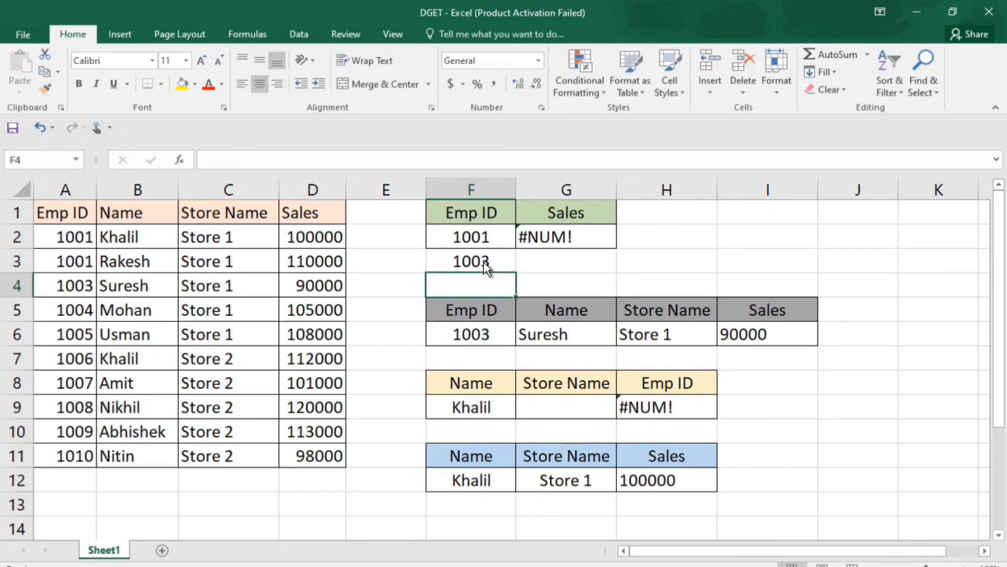
pyautogui.click(607, 244)
pyautogui.moveTo(616, 248); pyautogui.dragTo(617, 272)
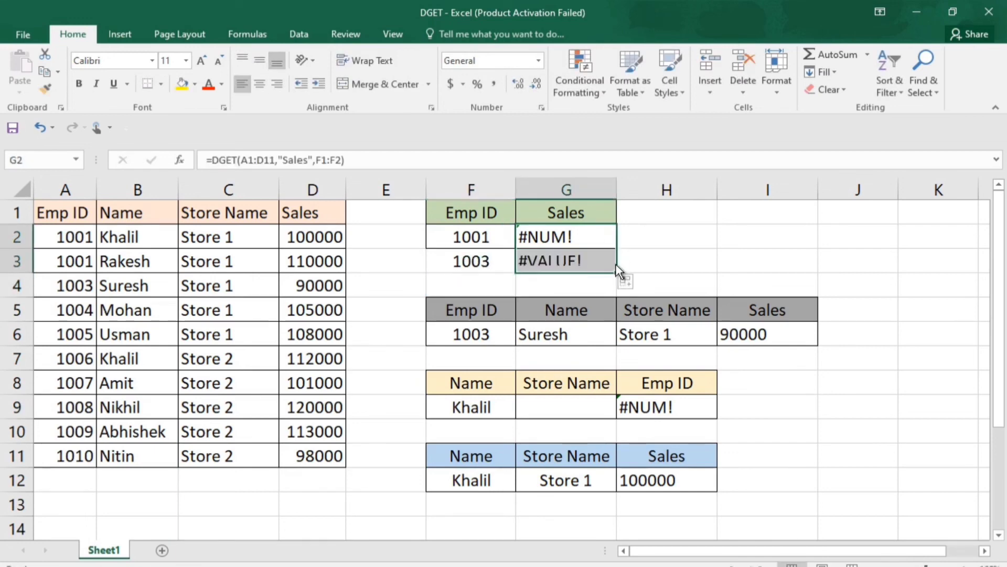